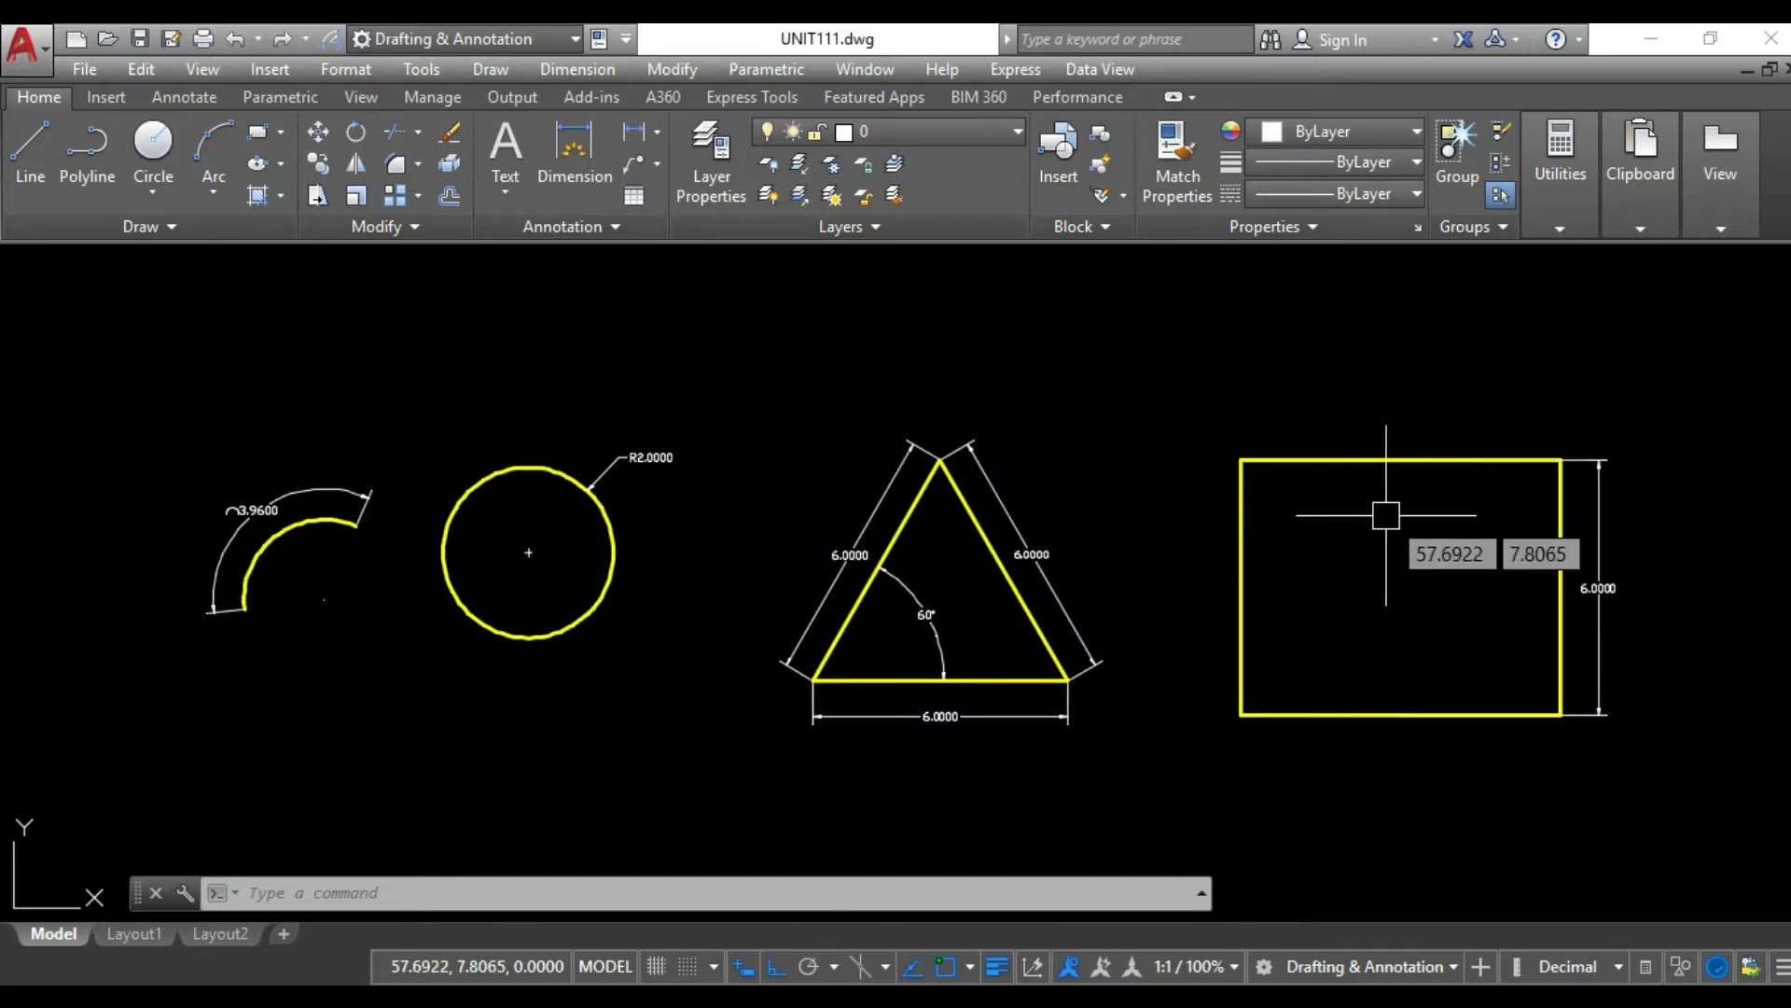
- Add a linear dimension to the rectangle's top edge, placing the dimension line just above it
left_click(586, 69)
left_click(621, 138)
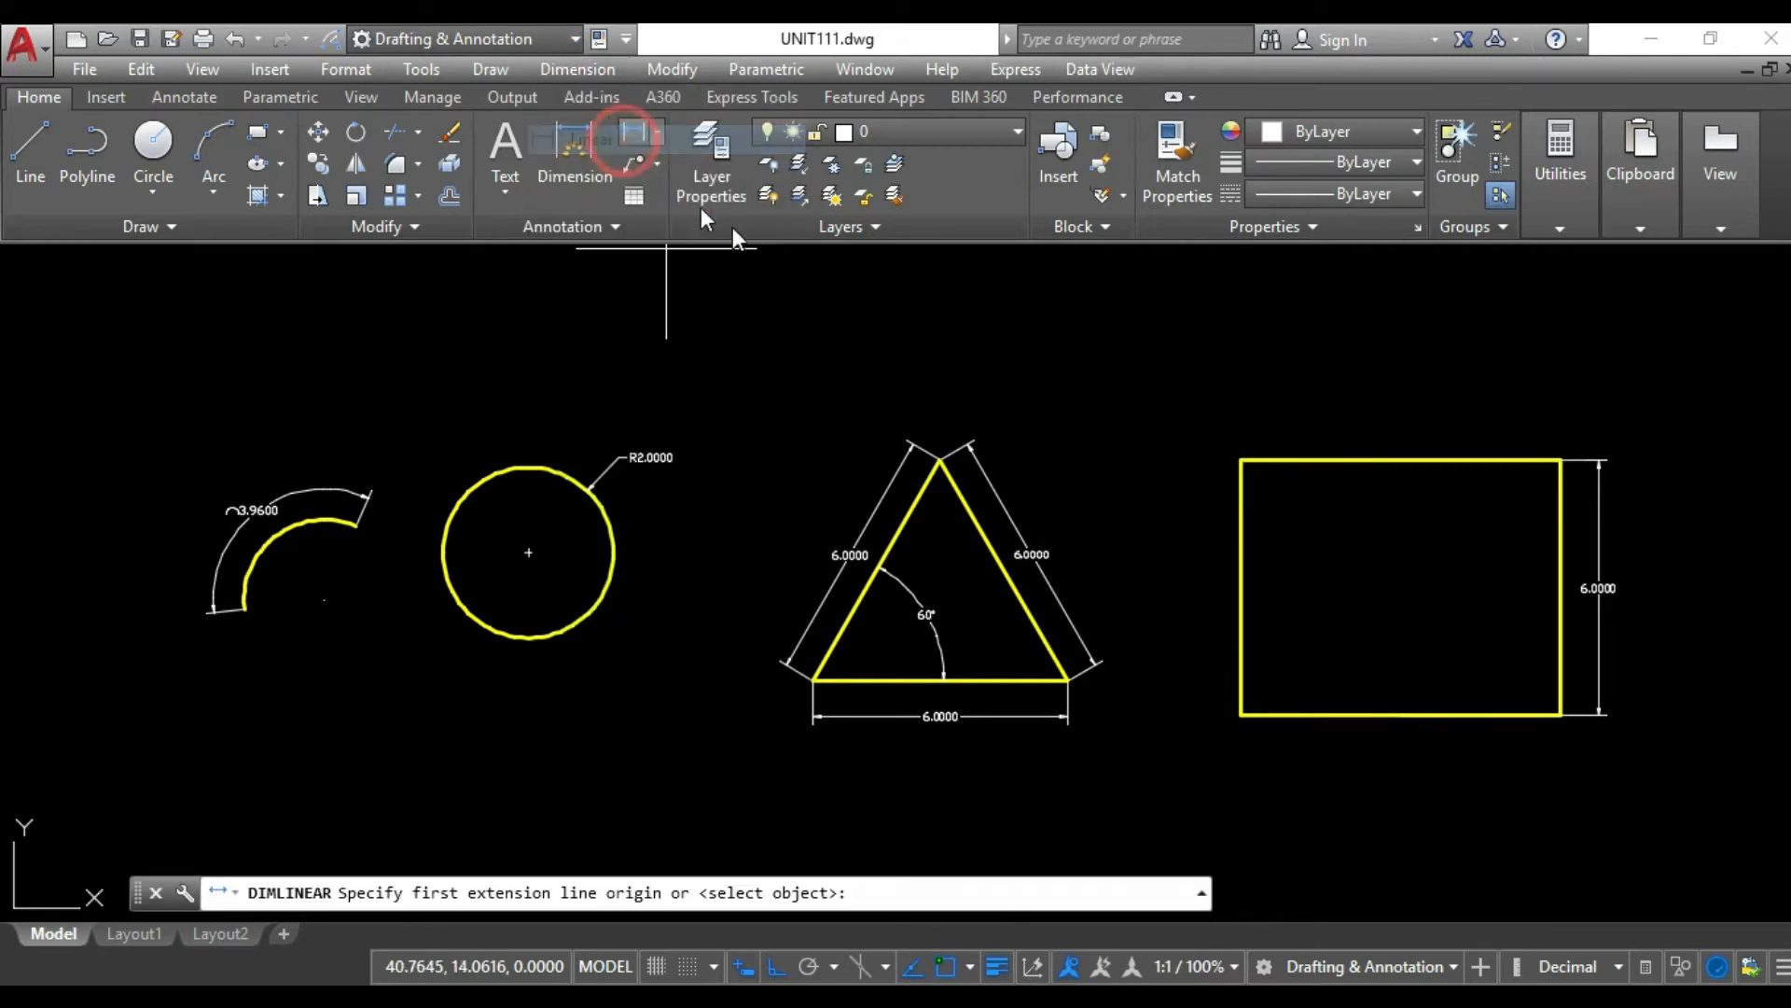
left_click(1240, 459)
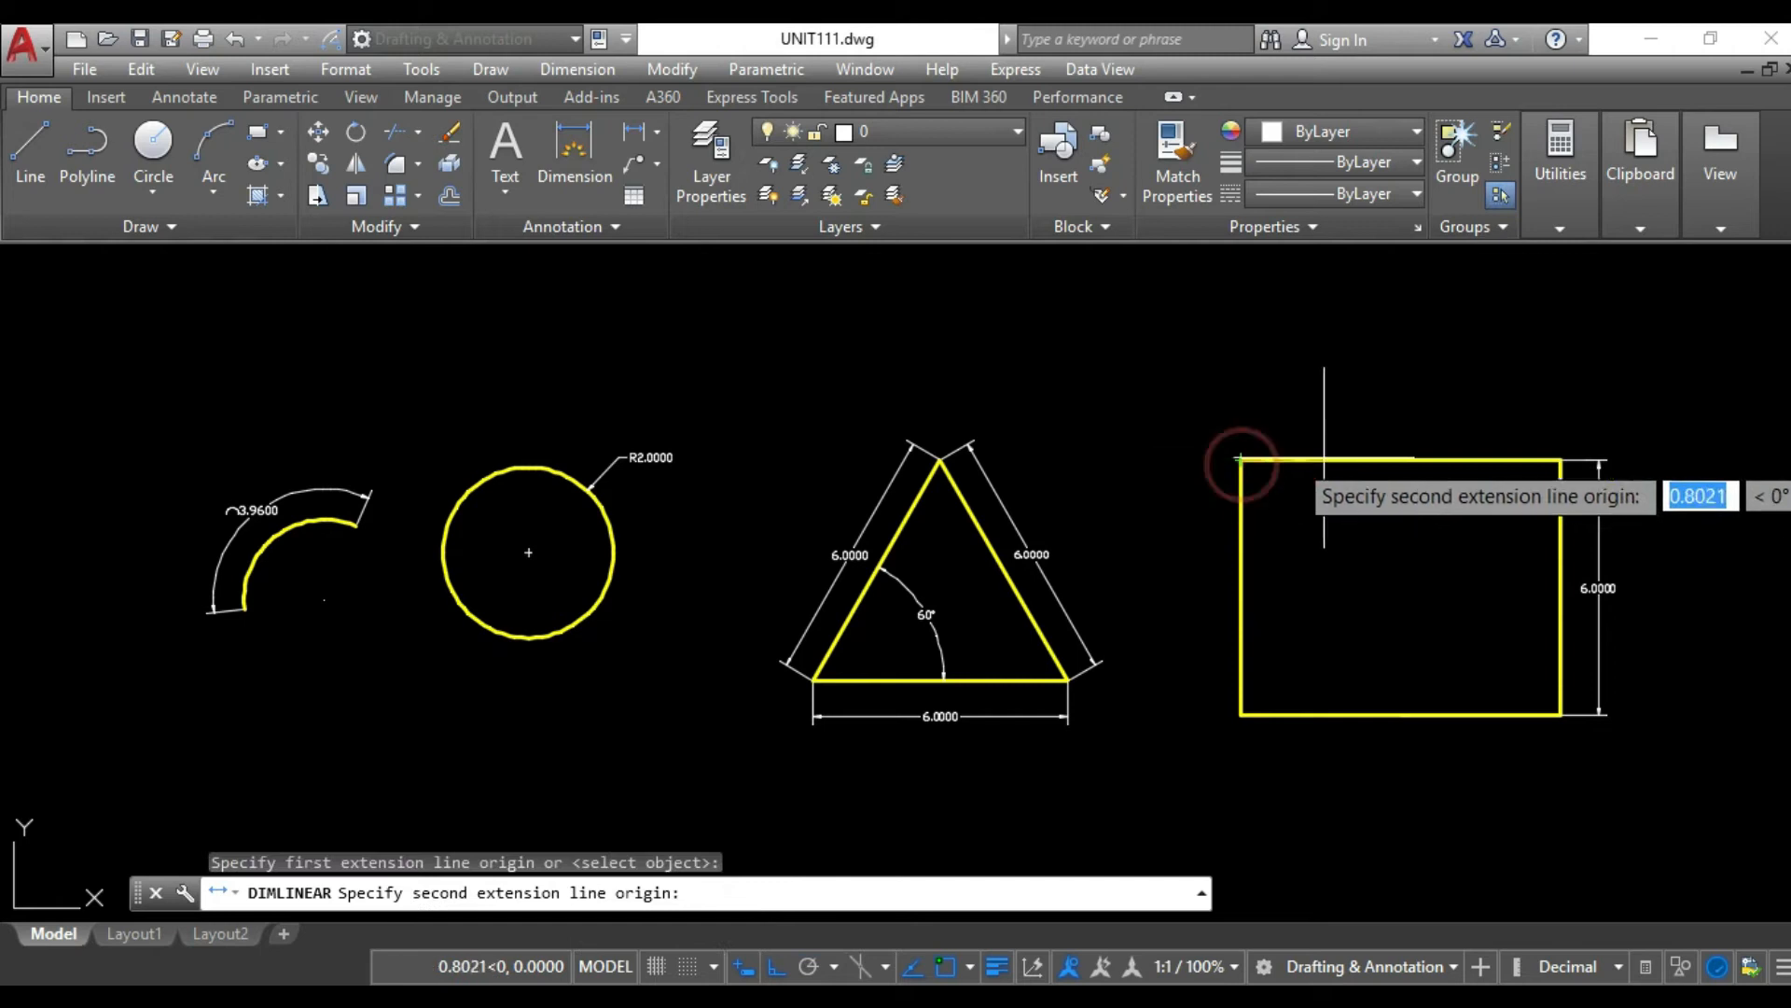
left_click(1561, 459)
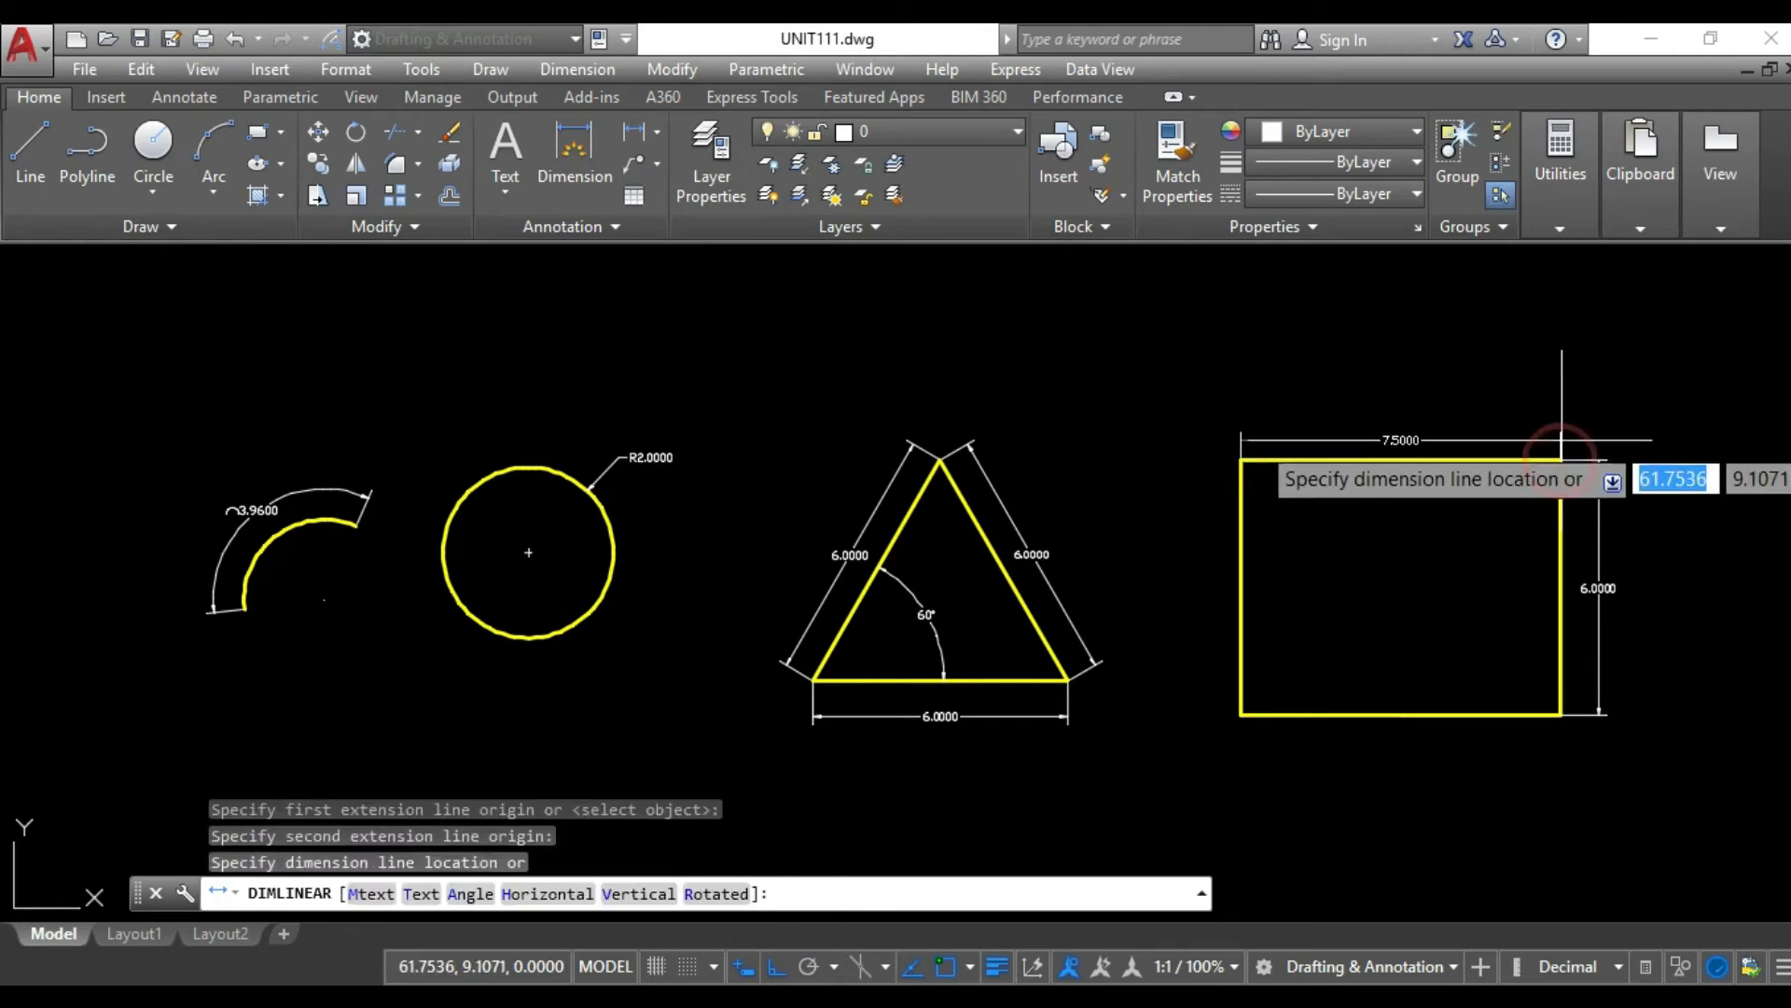
left_click(1558, 426)
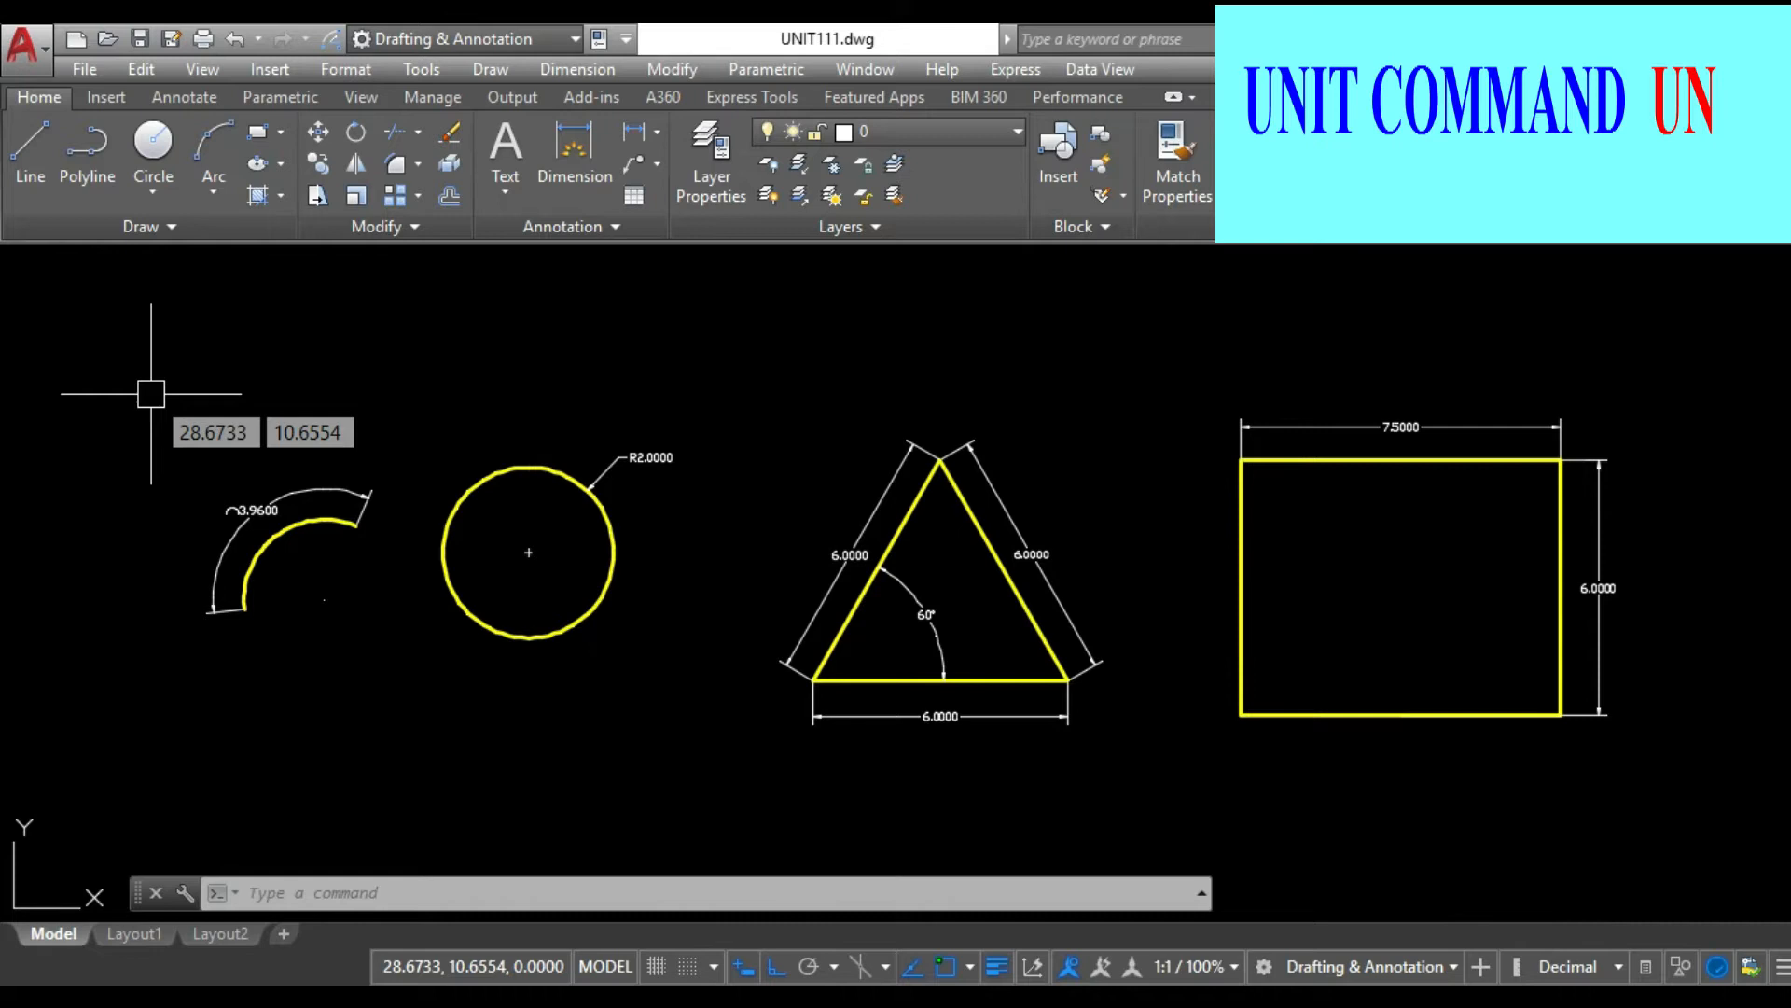
- Configure the drawing units to decimal length with 0.000 precision and millimeters as the insertion scale
type("UN")
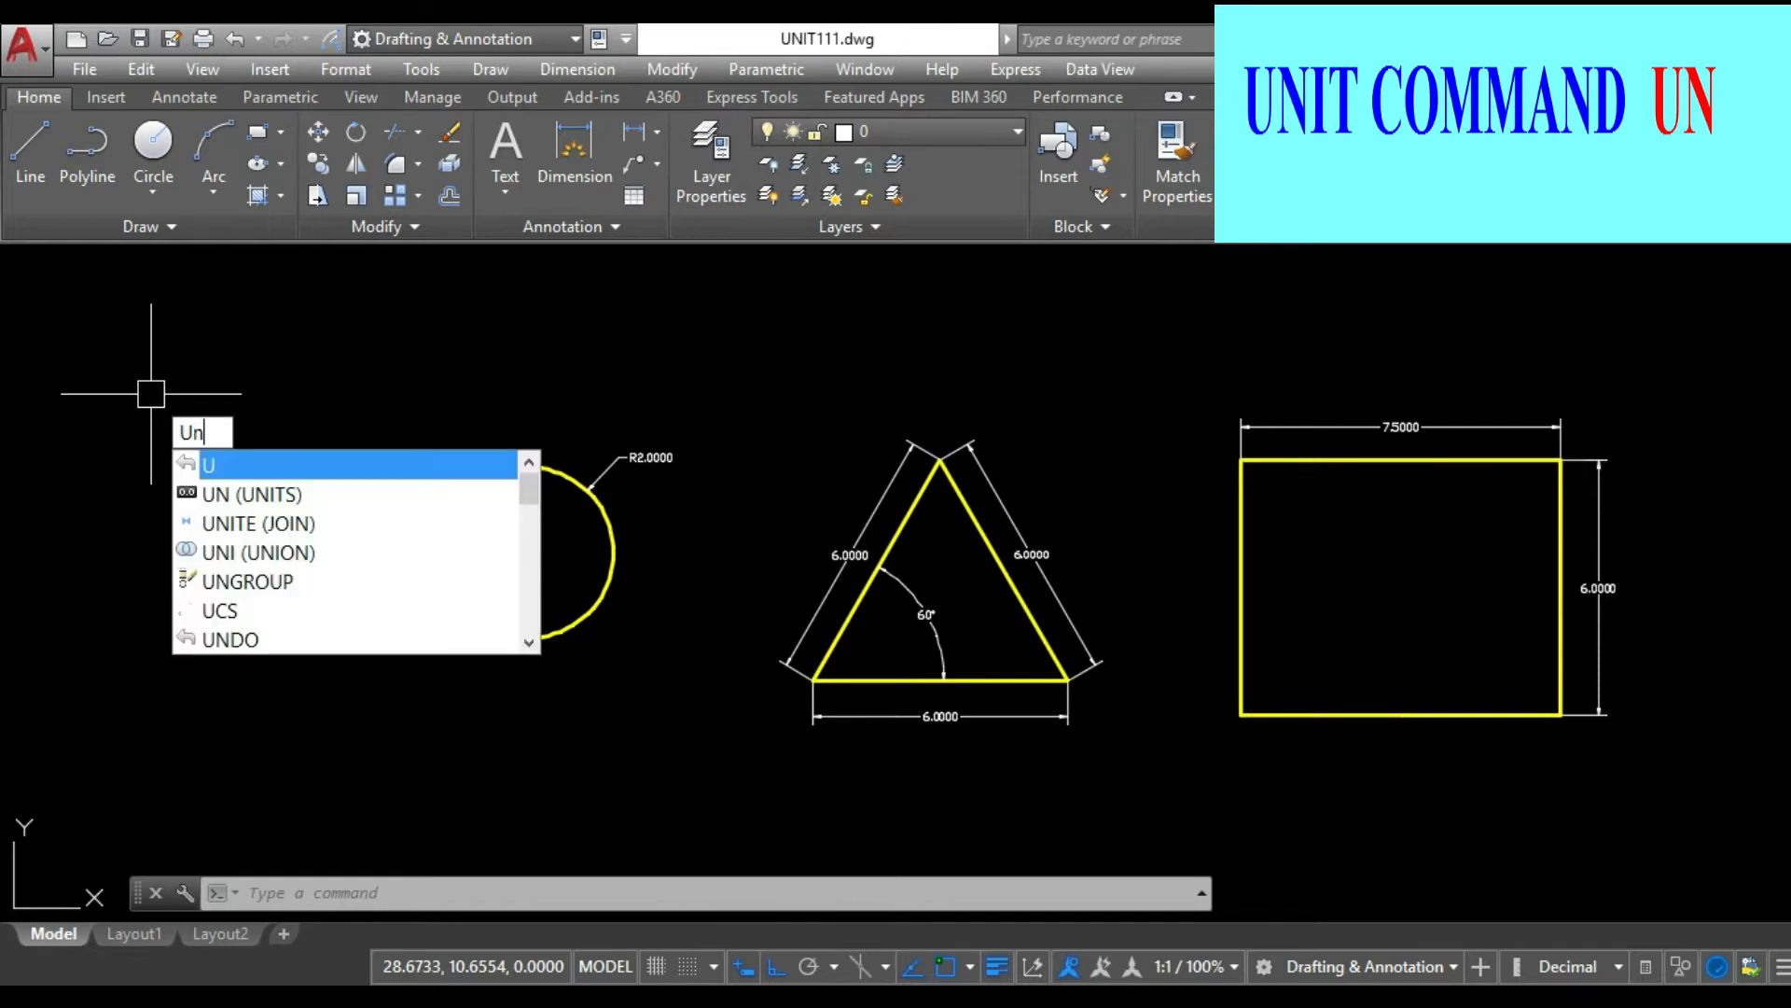
key("Return")
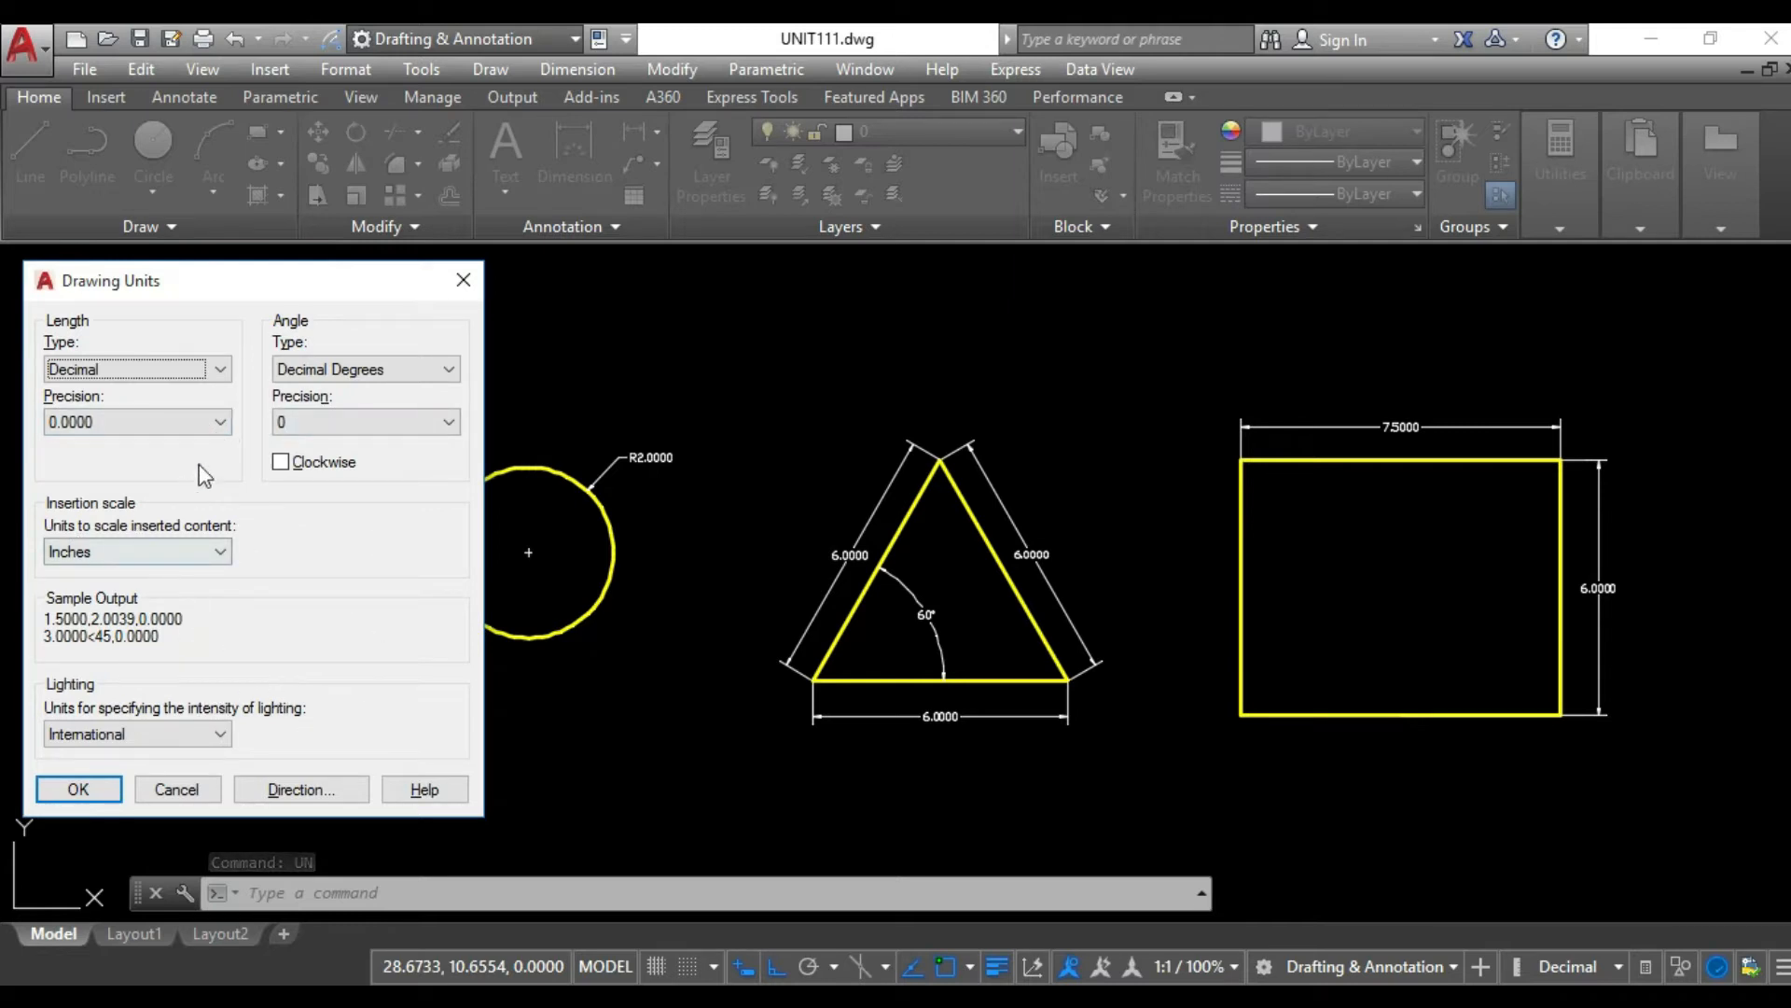
left_click(218, 369)
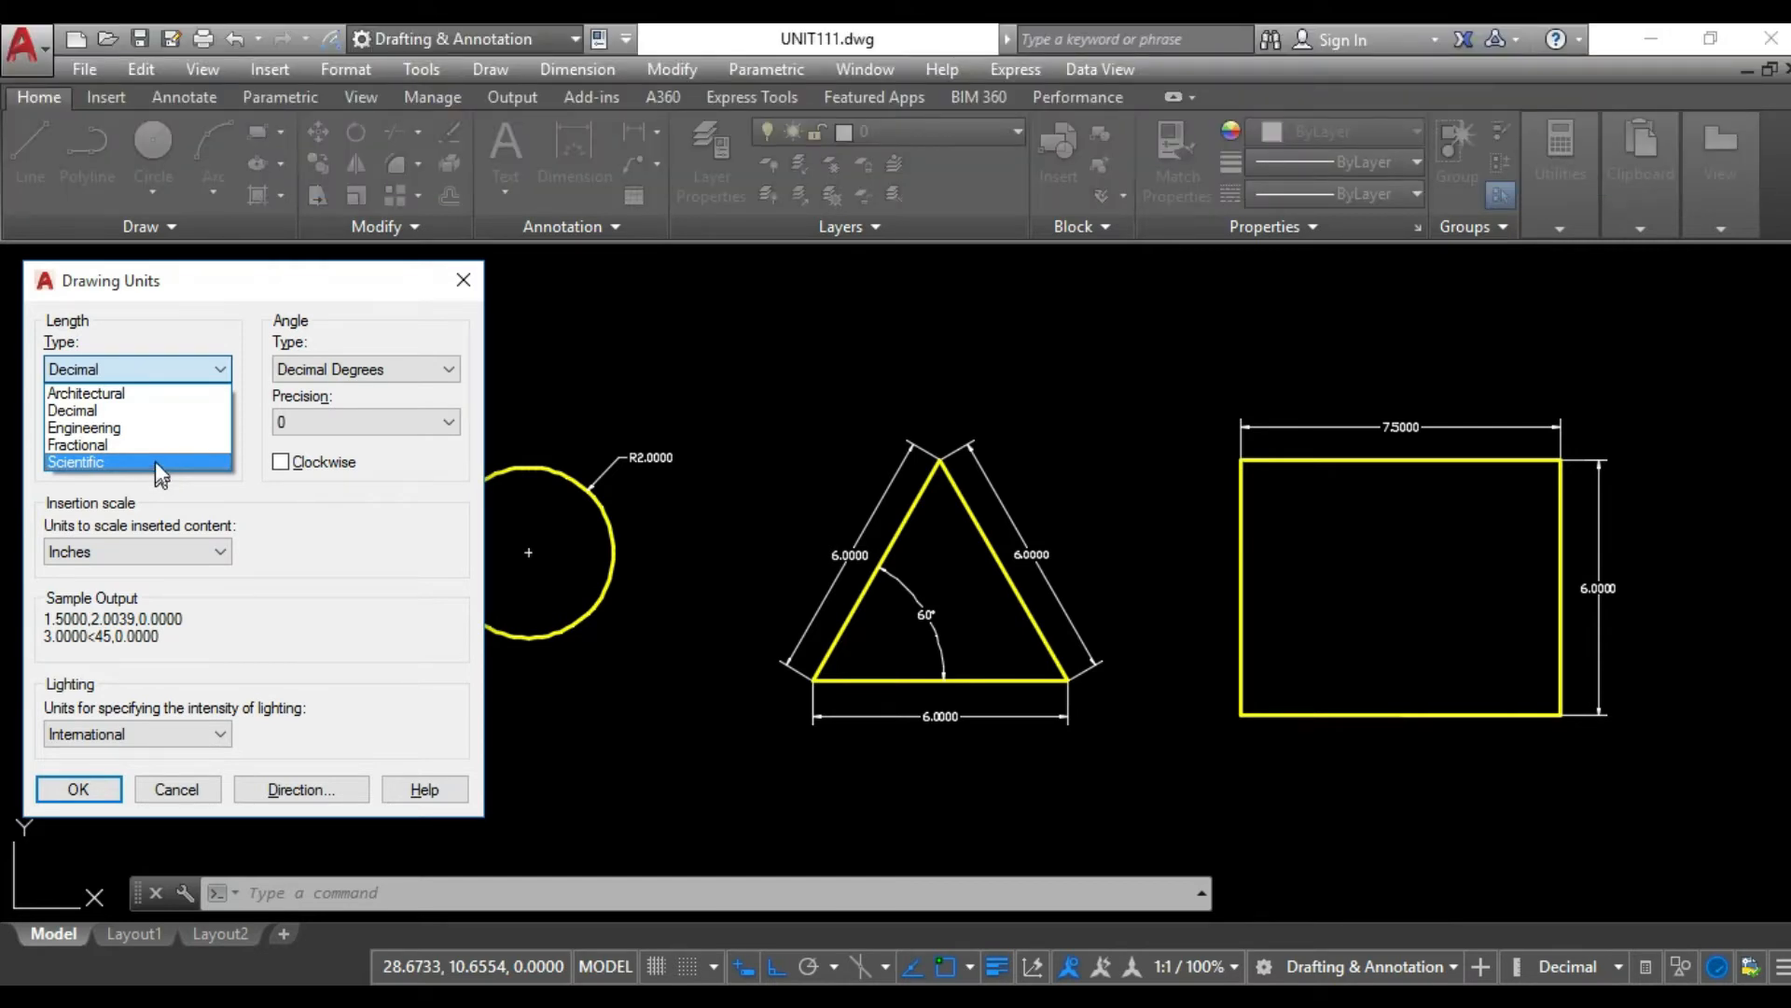
left_click(155, 411)
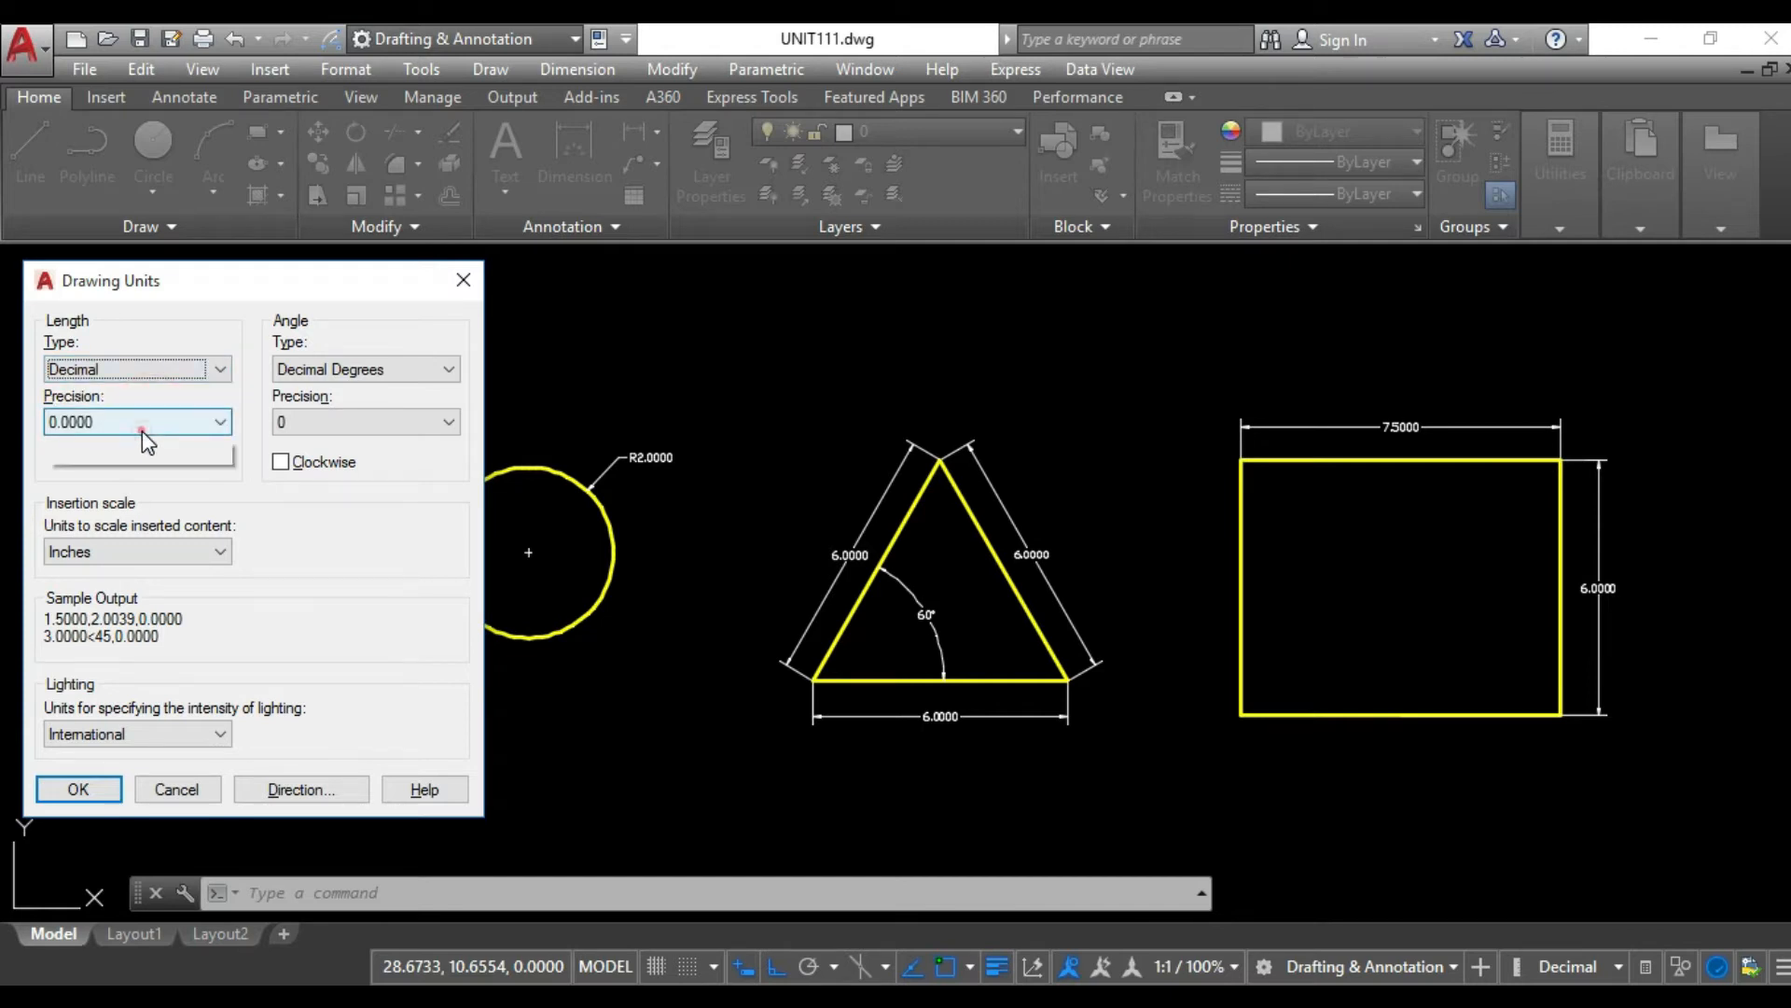
left_click(142, 426)
left_click(101, 498)
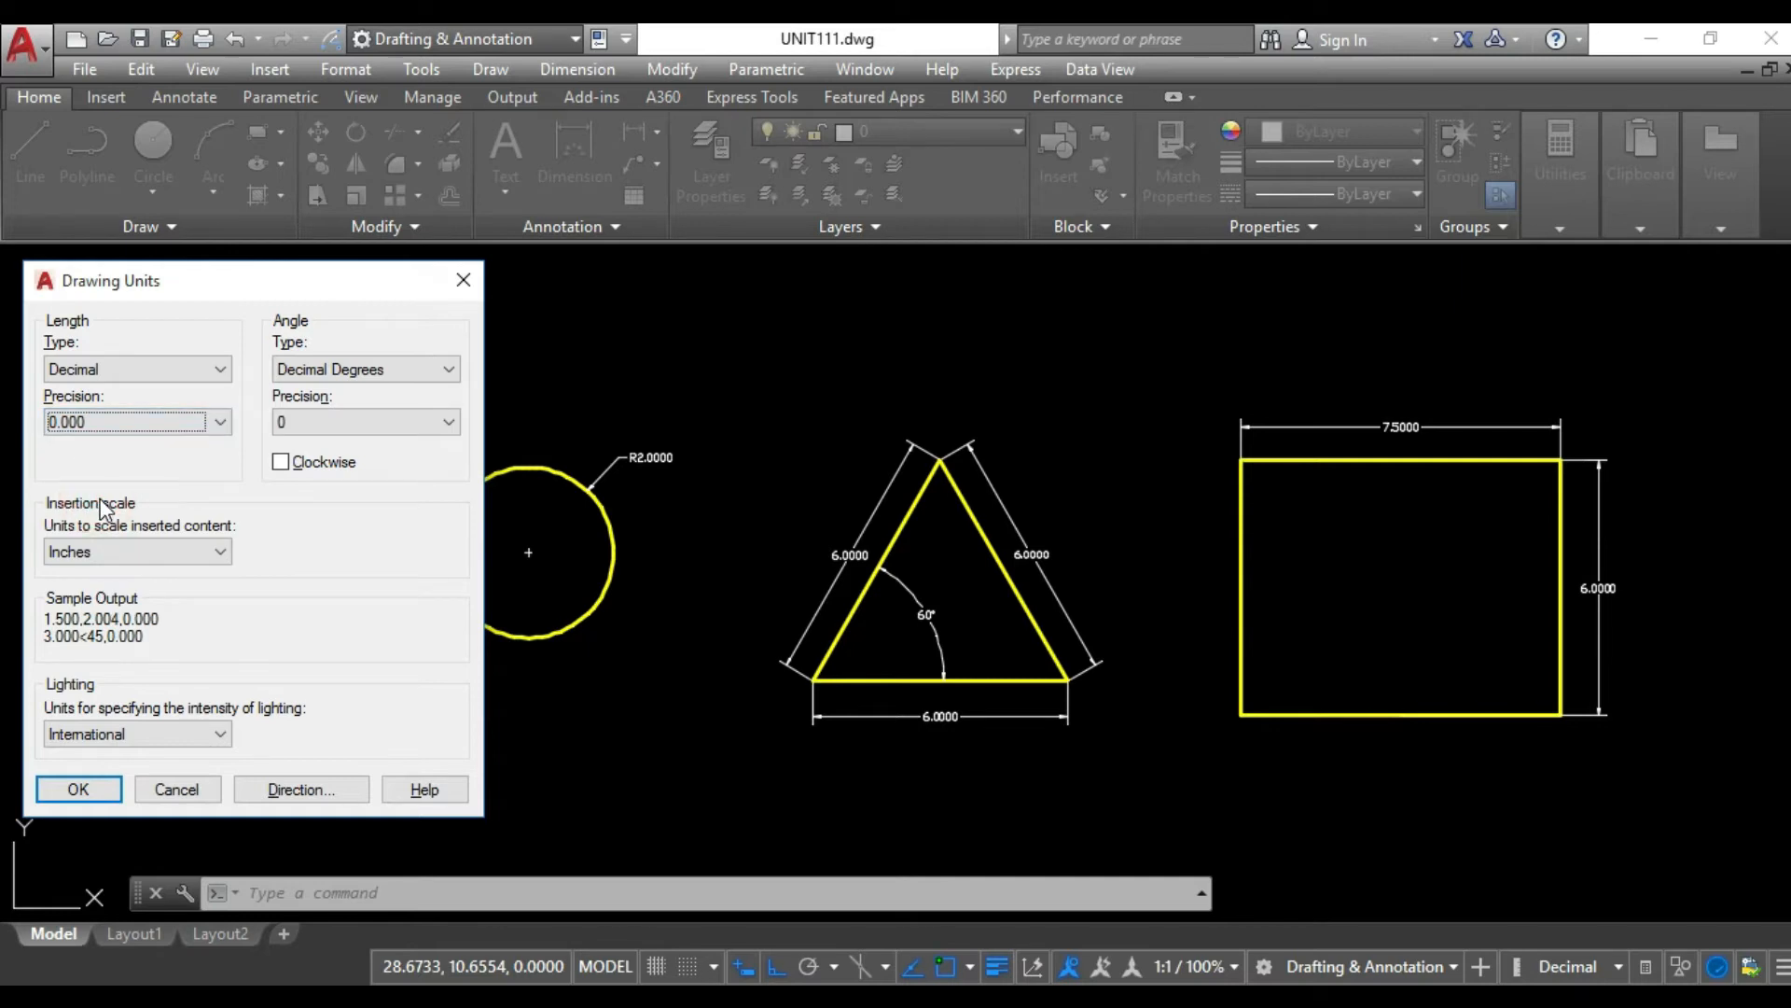
left_click(104, 551)
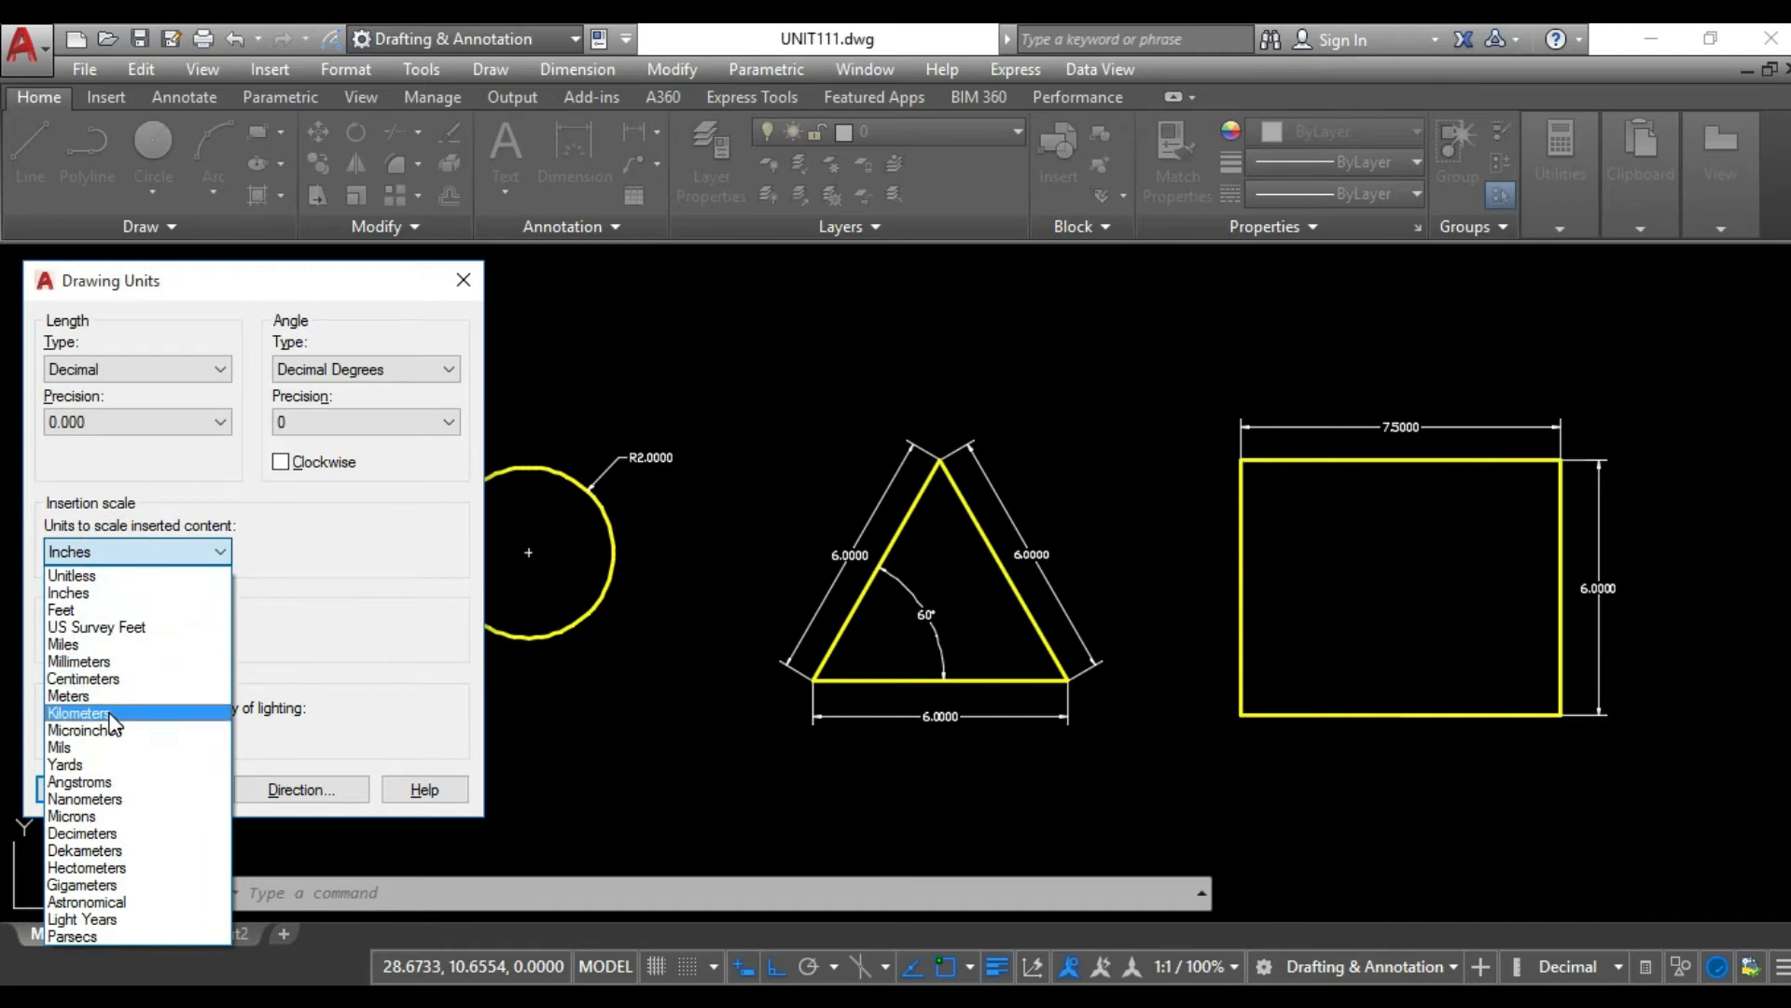
left_click(123, 664)
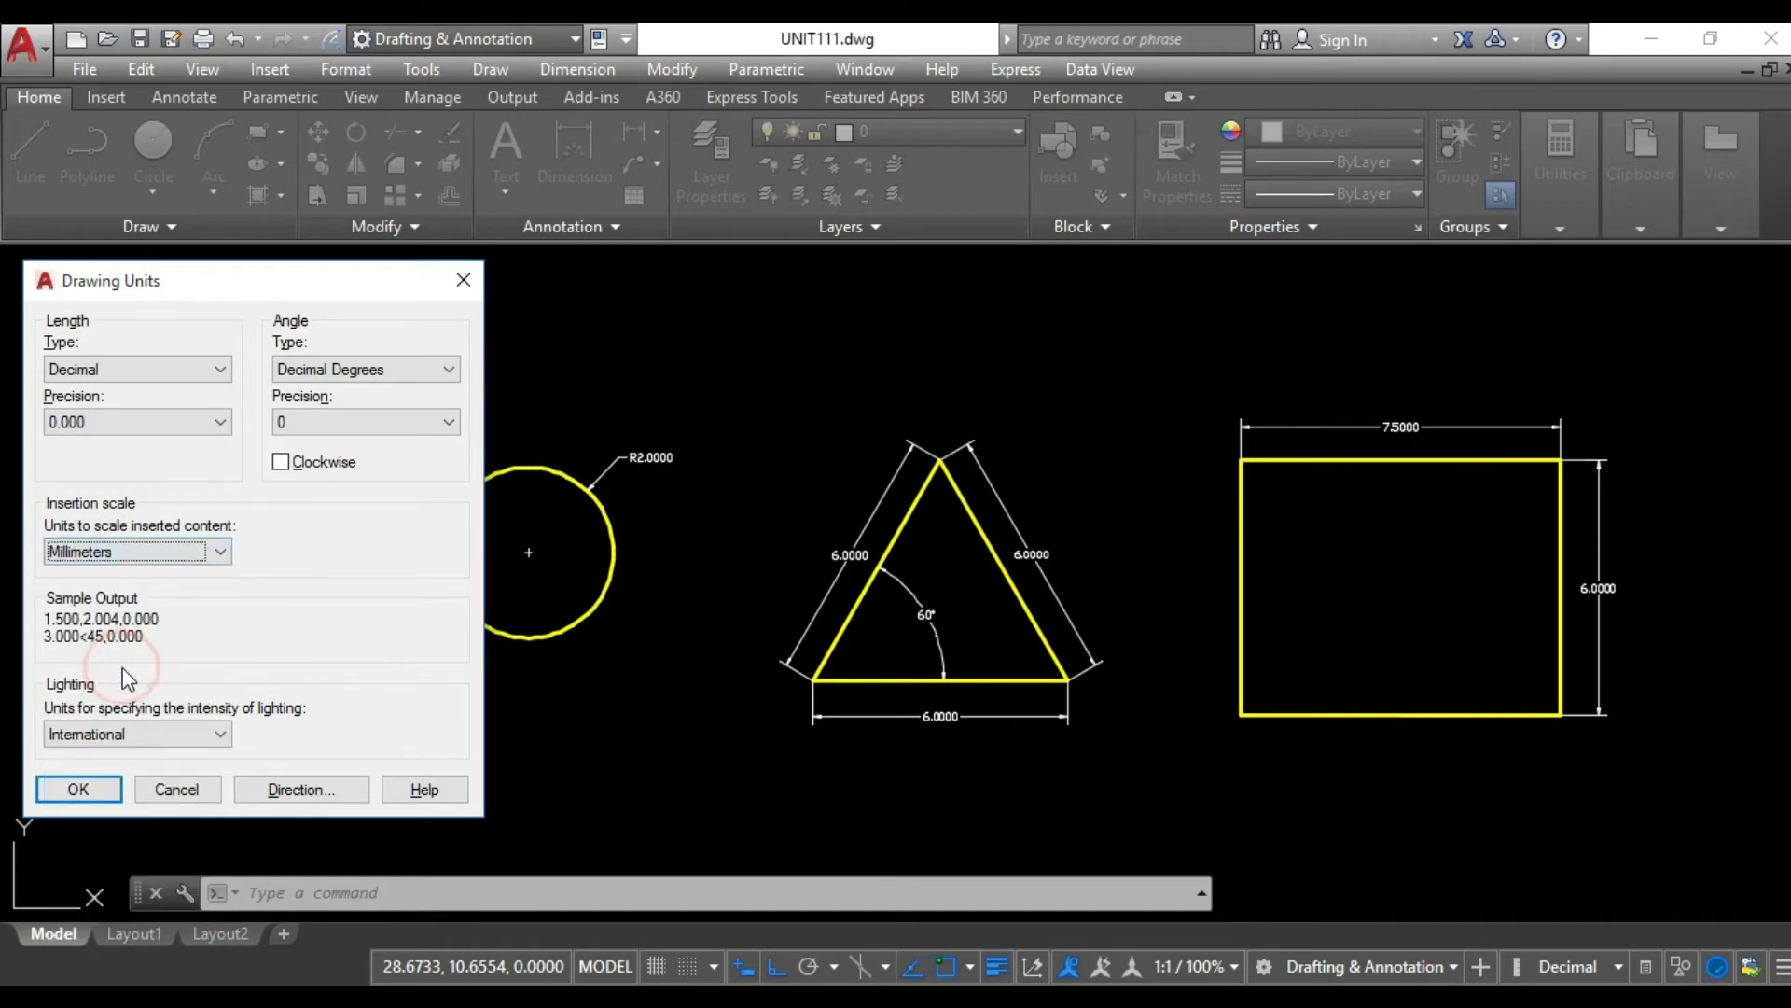
left_click(88, 792)
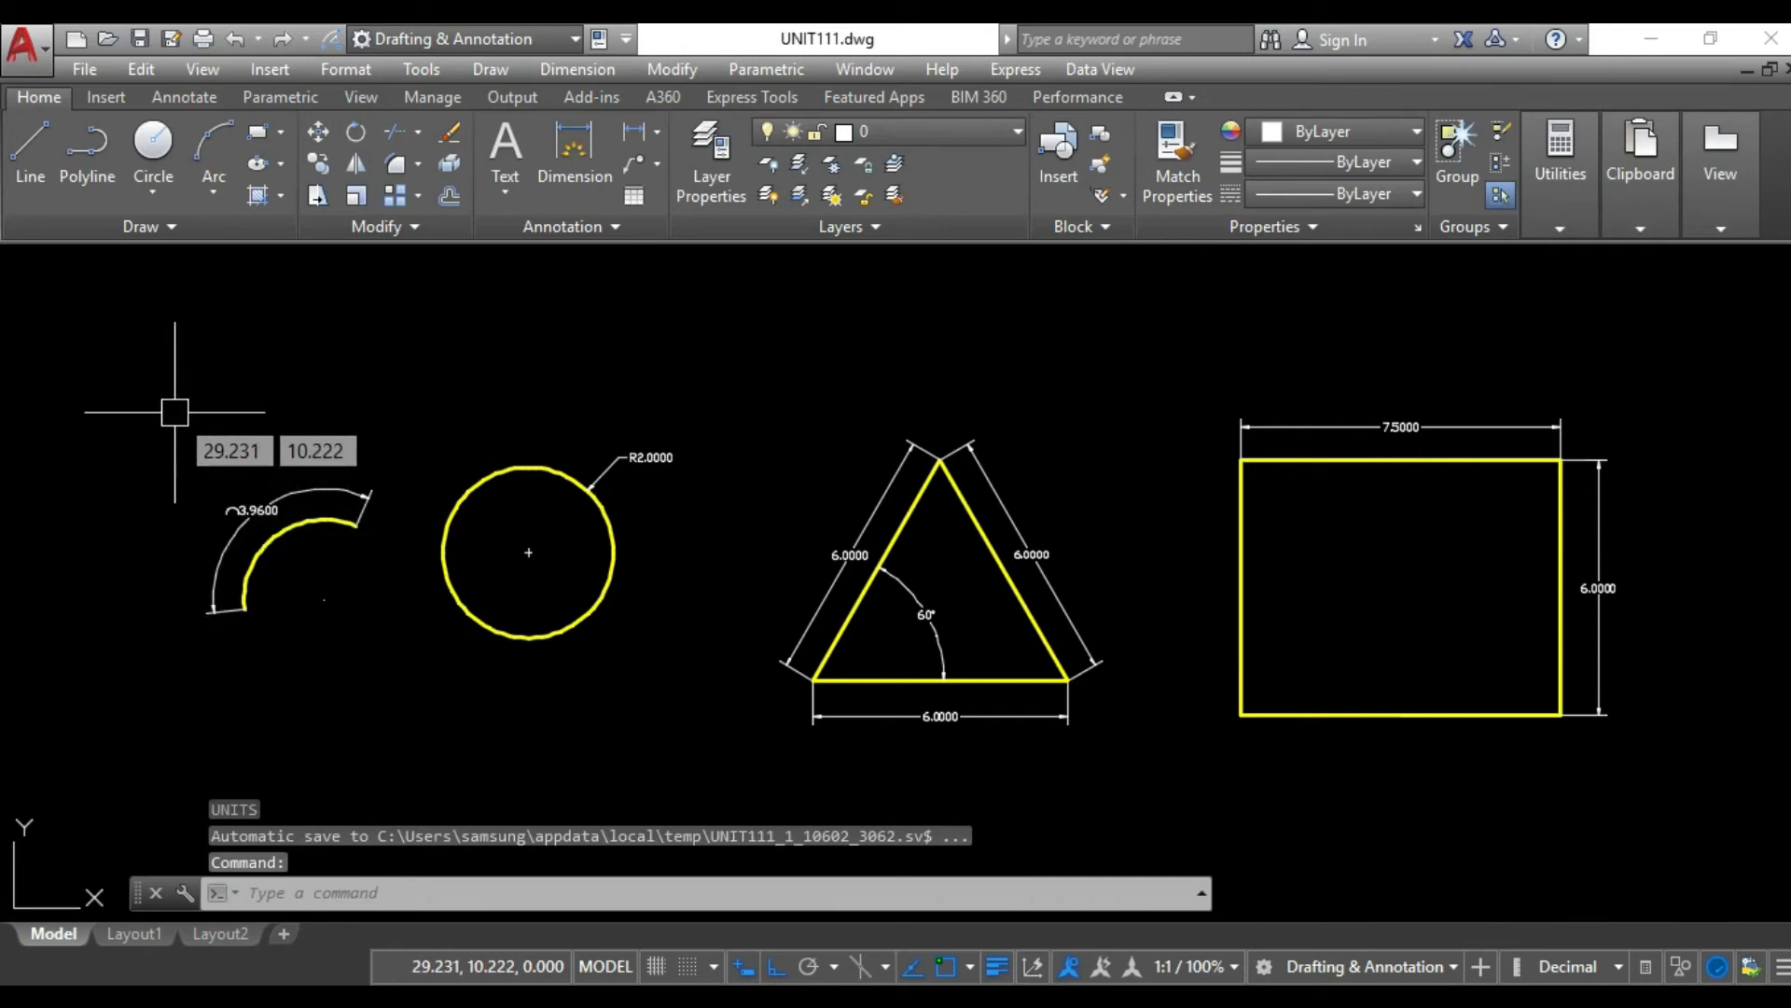
- Modify the Standard dimension style so extension lines extend 0.3 beyond the dimension lines and are offset 0.3 from the origin
type("D")
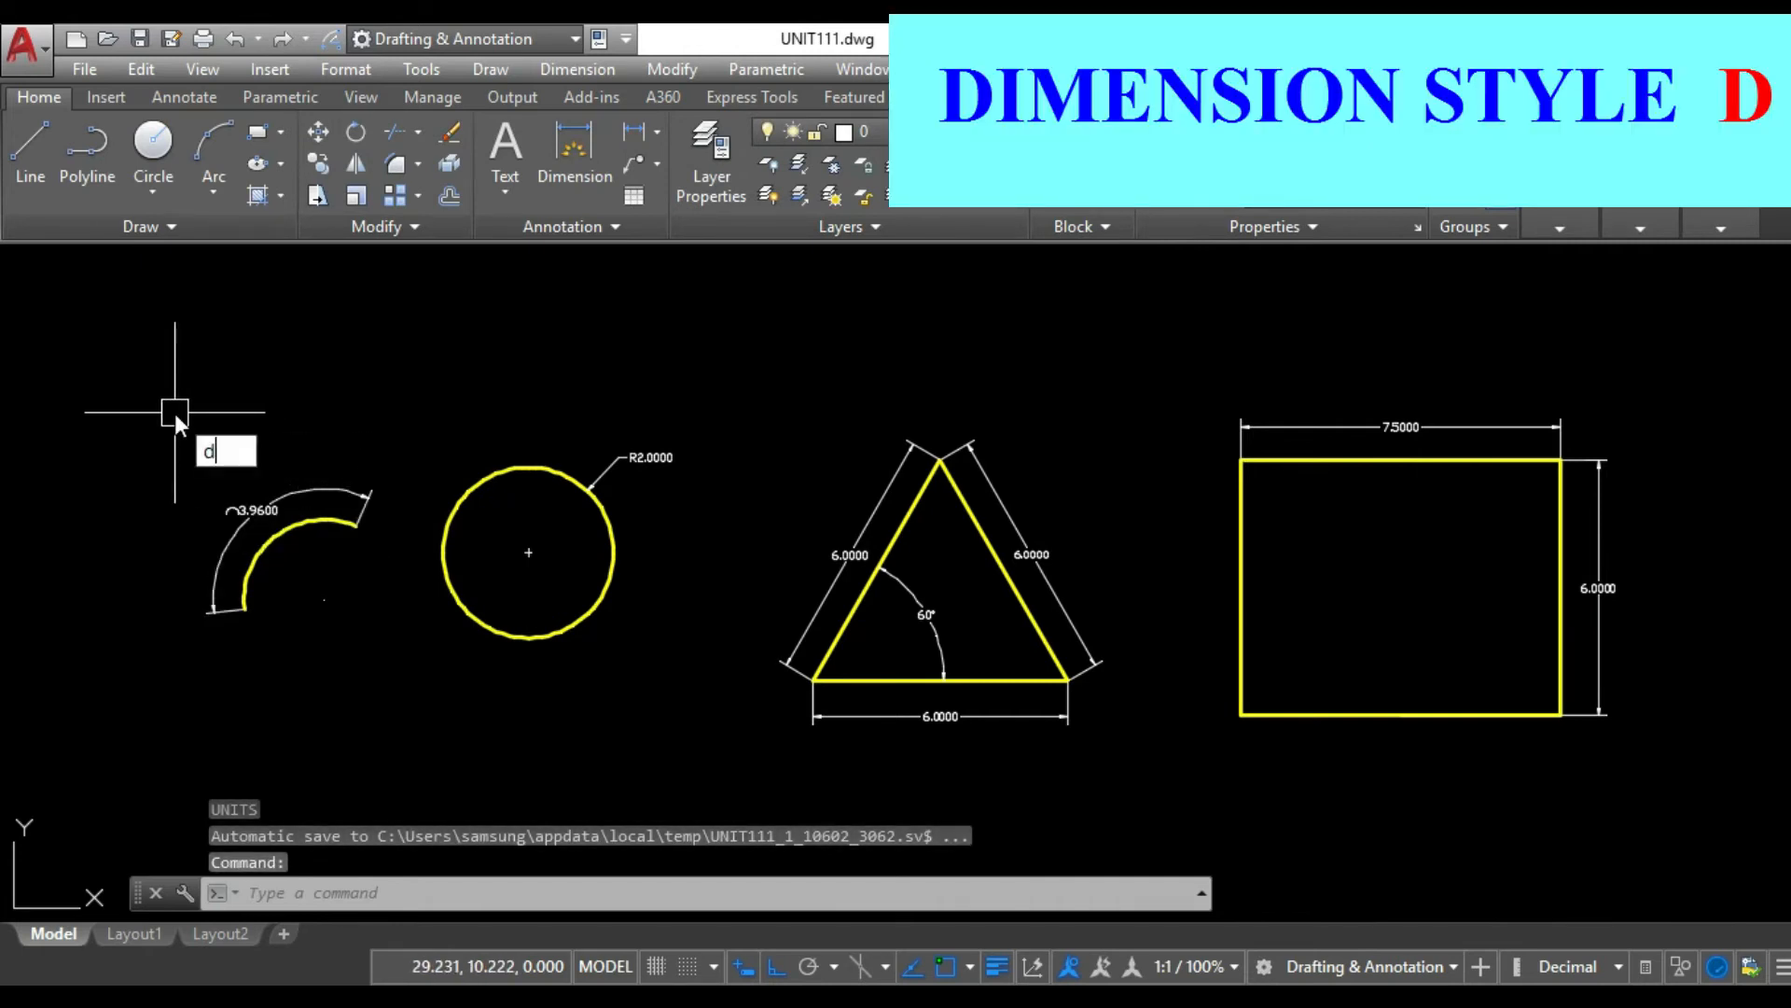
key("Return")
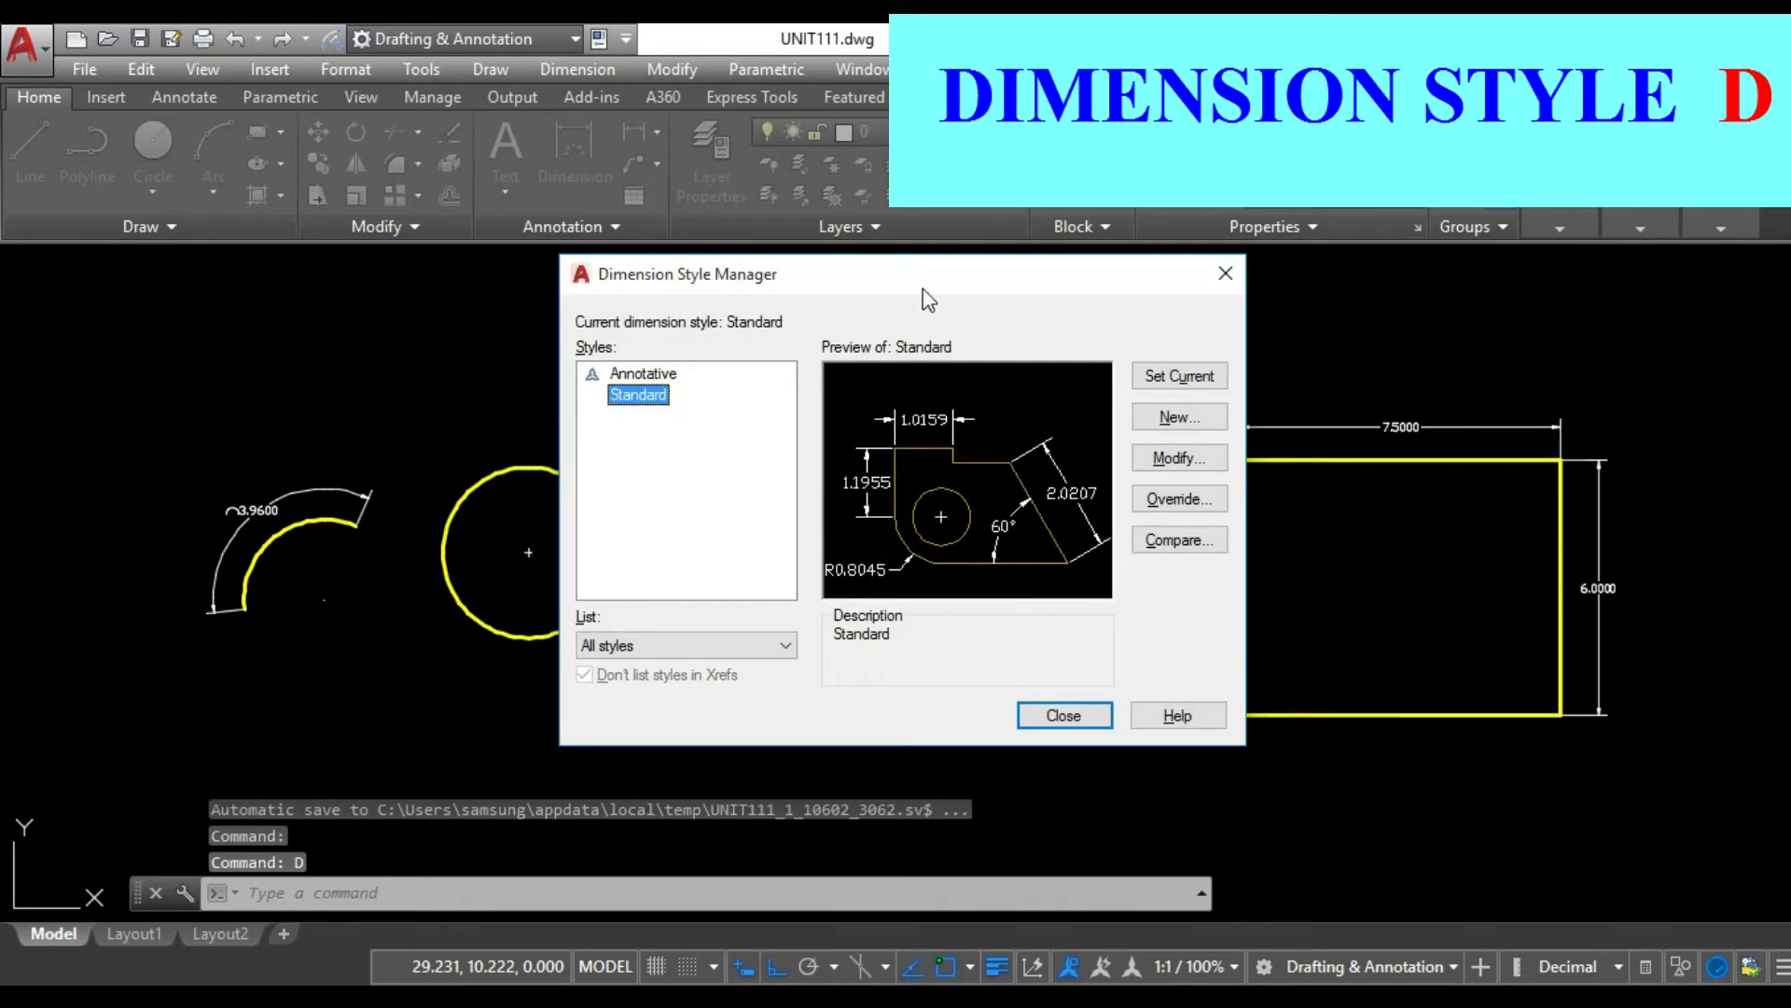
left_click_drag(938, 287, 388, 278)
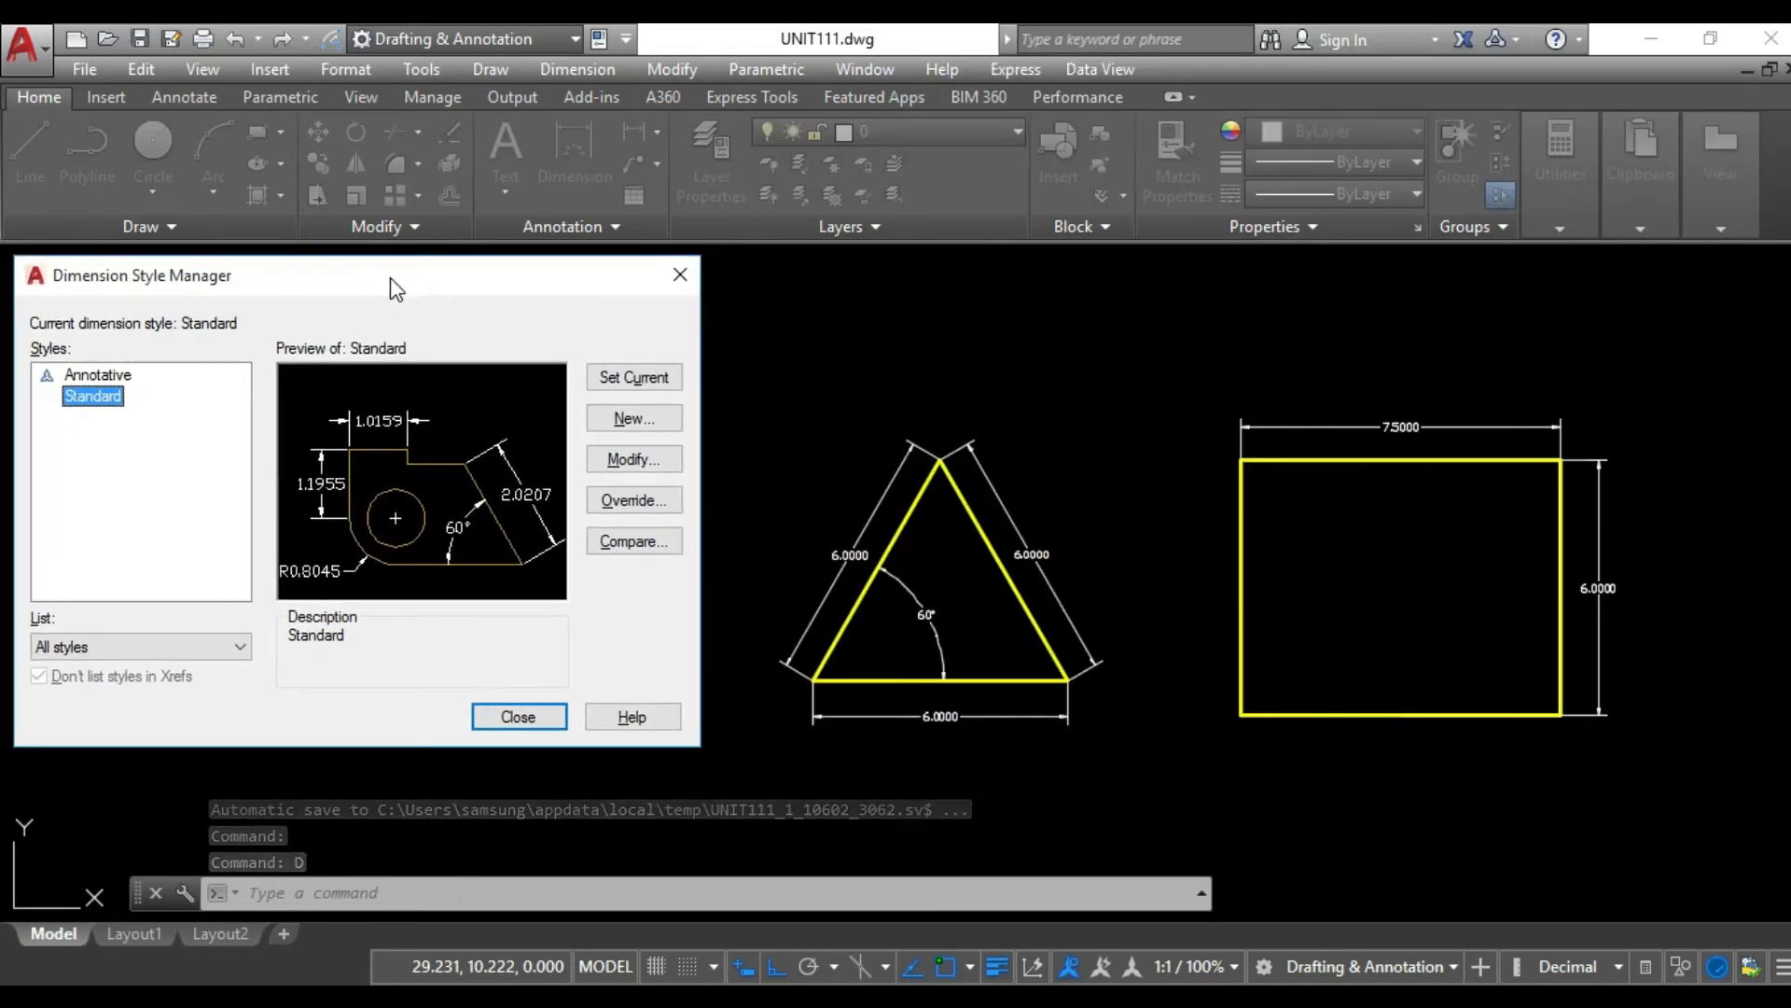
left_click(631, 463)
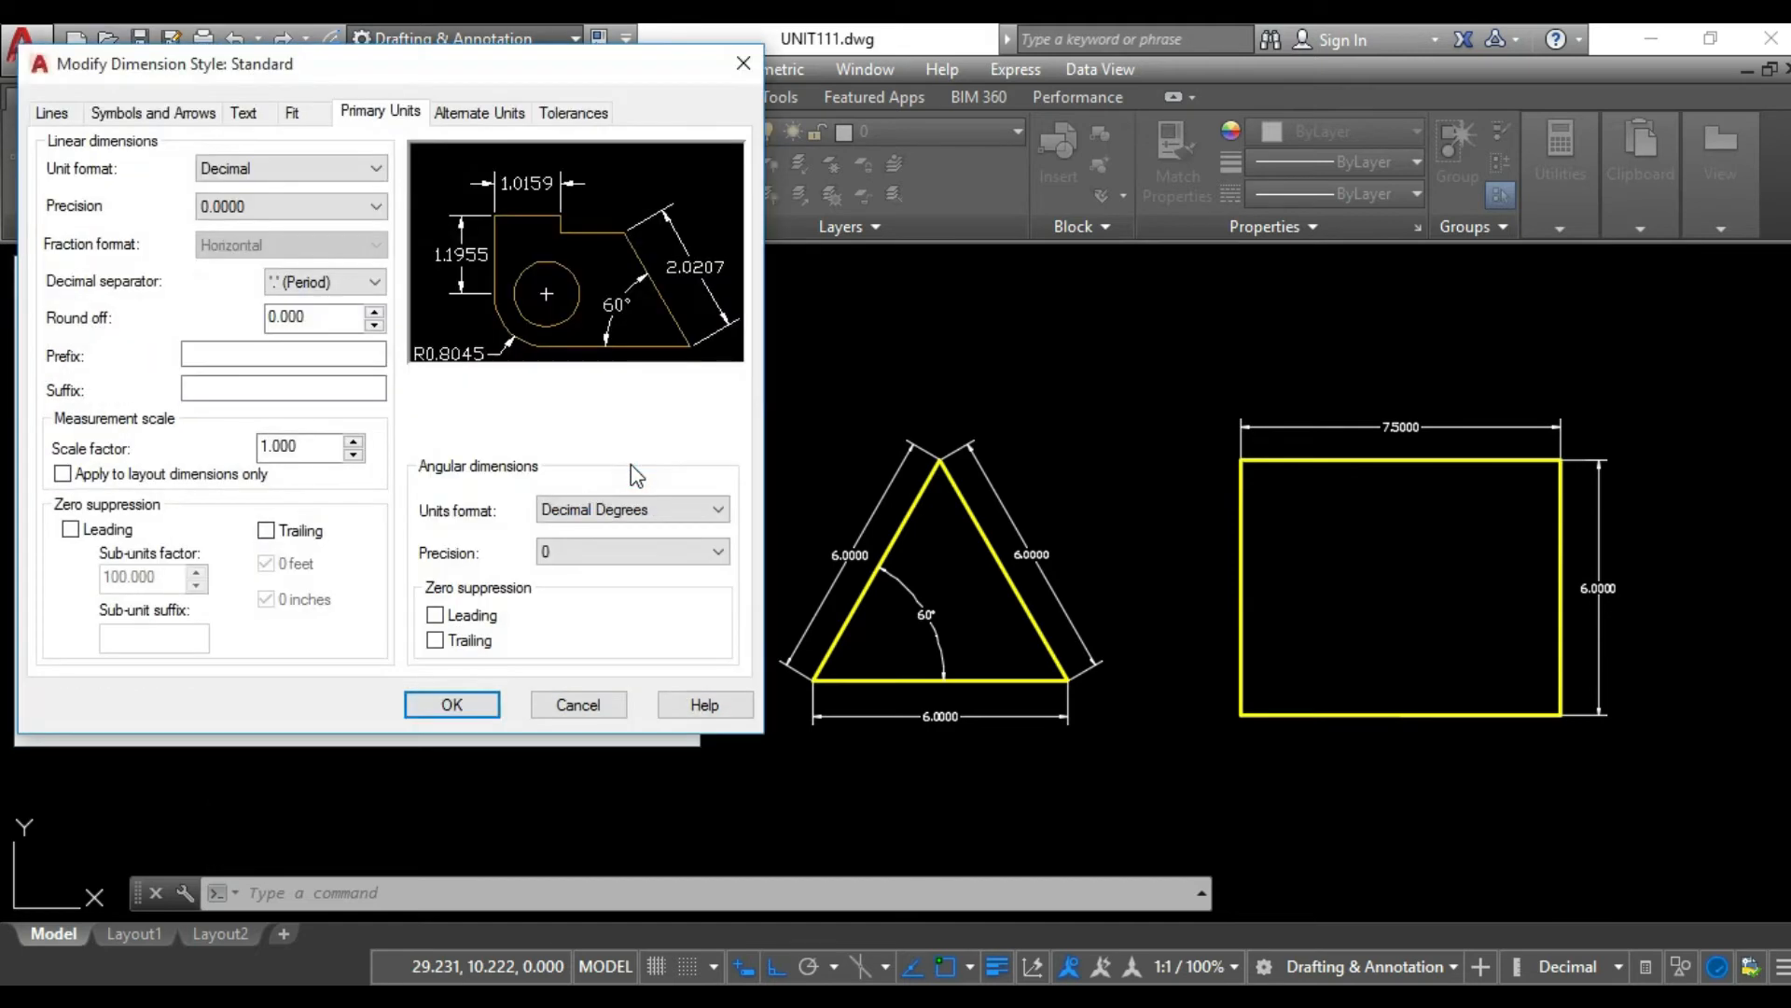
left_click(51, 113)
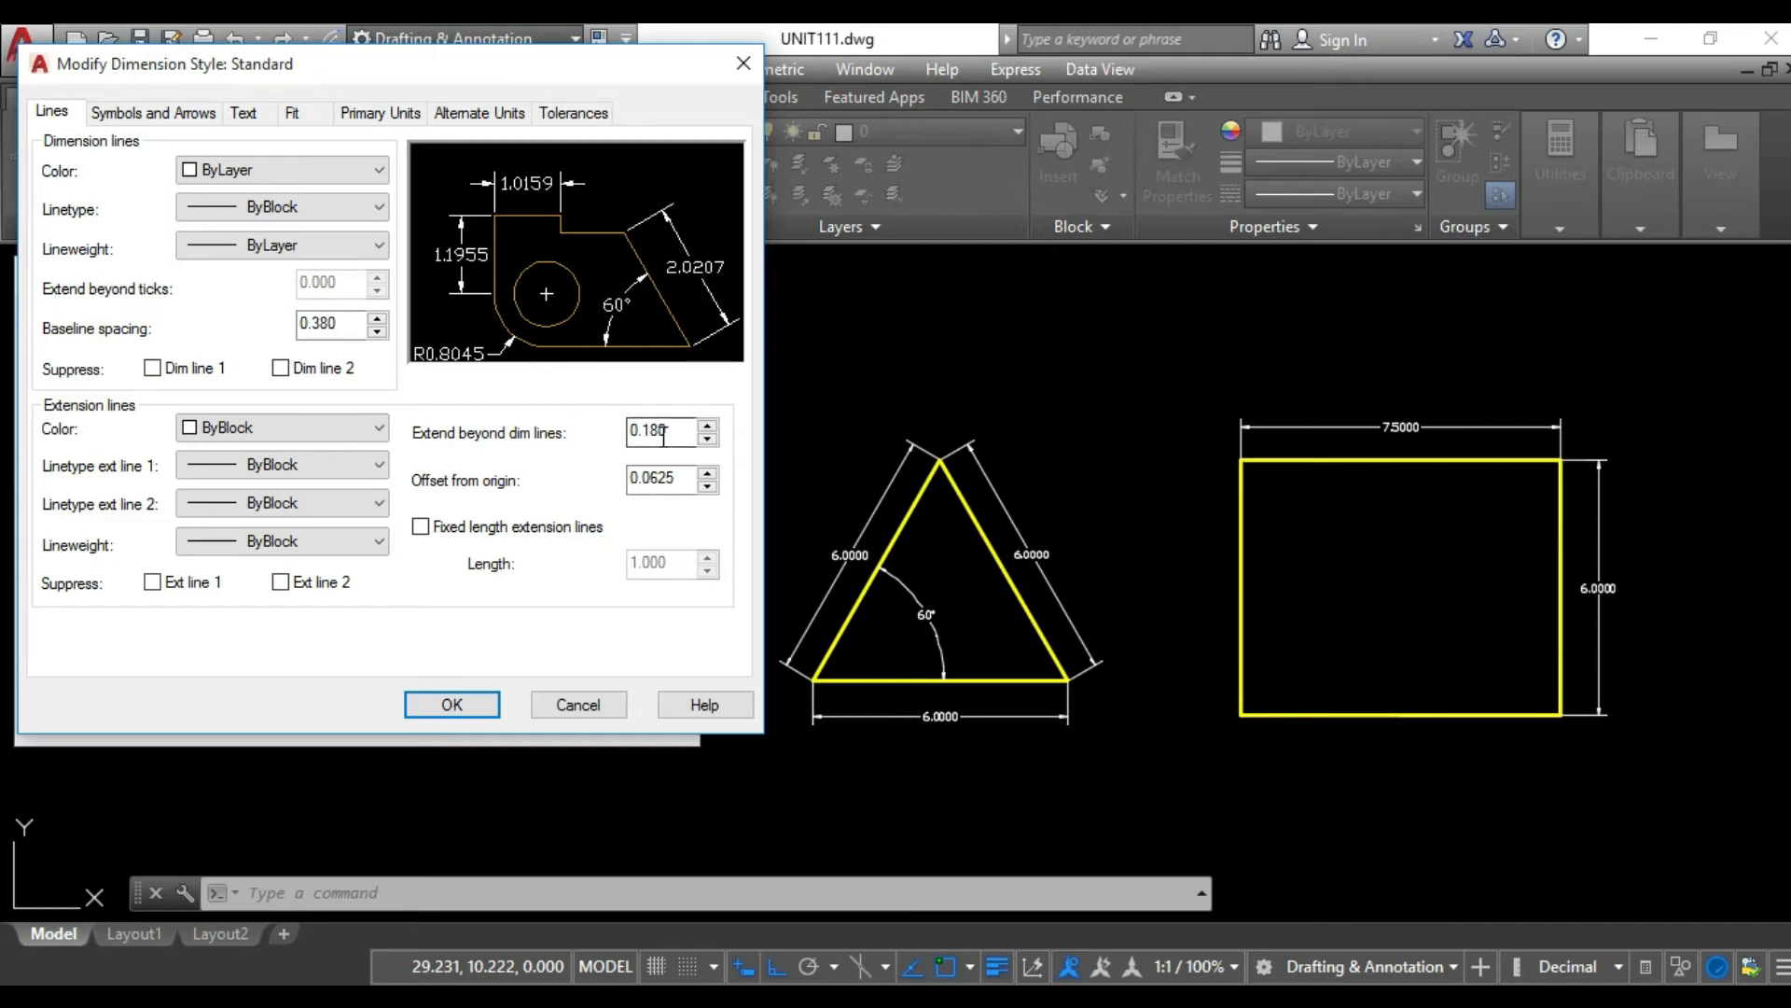
left_click_drag(675, 431, 520, 438)
type(".3")
left_click(674, 479)
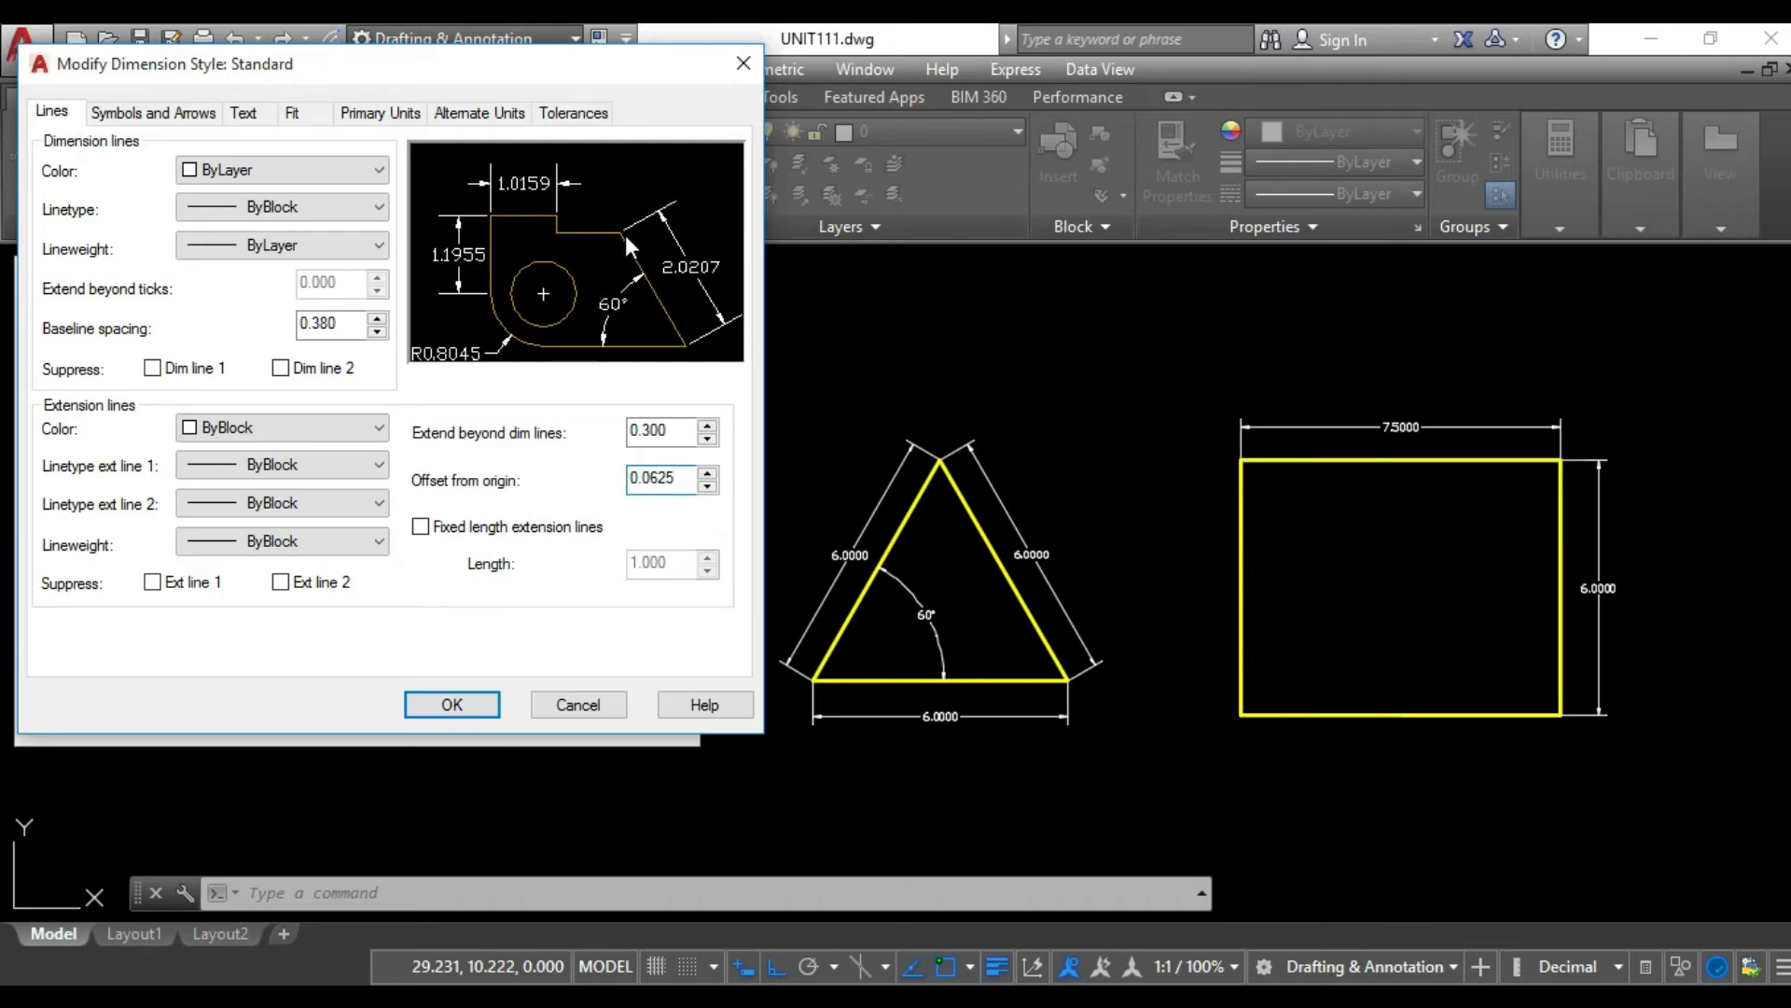
double_click(682, 477)
type(".3")
- Set the style's first arrowhead to Closed filled, the arrow size to 0.3 and the arc length symbol above the dimension text
left_click(132, 118)
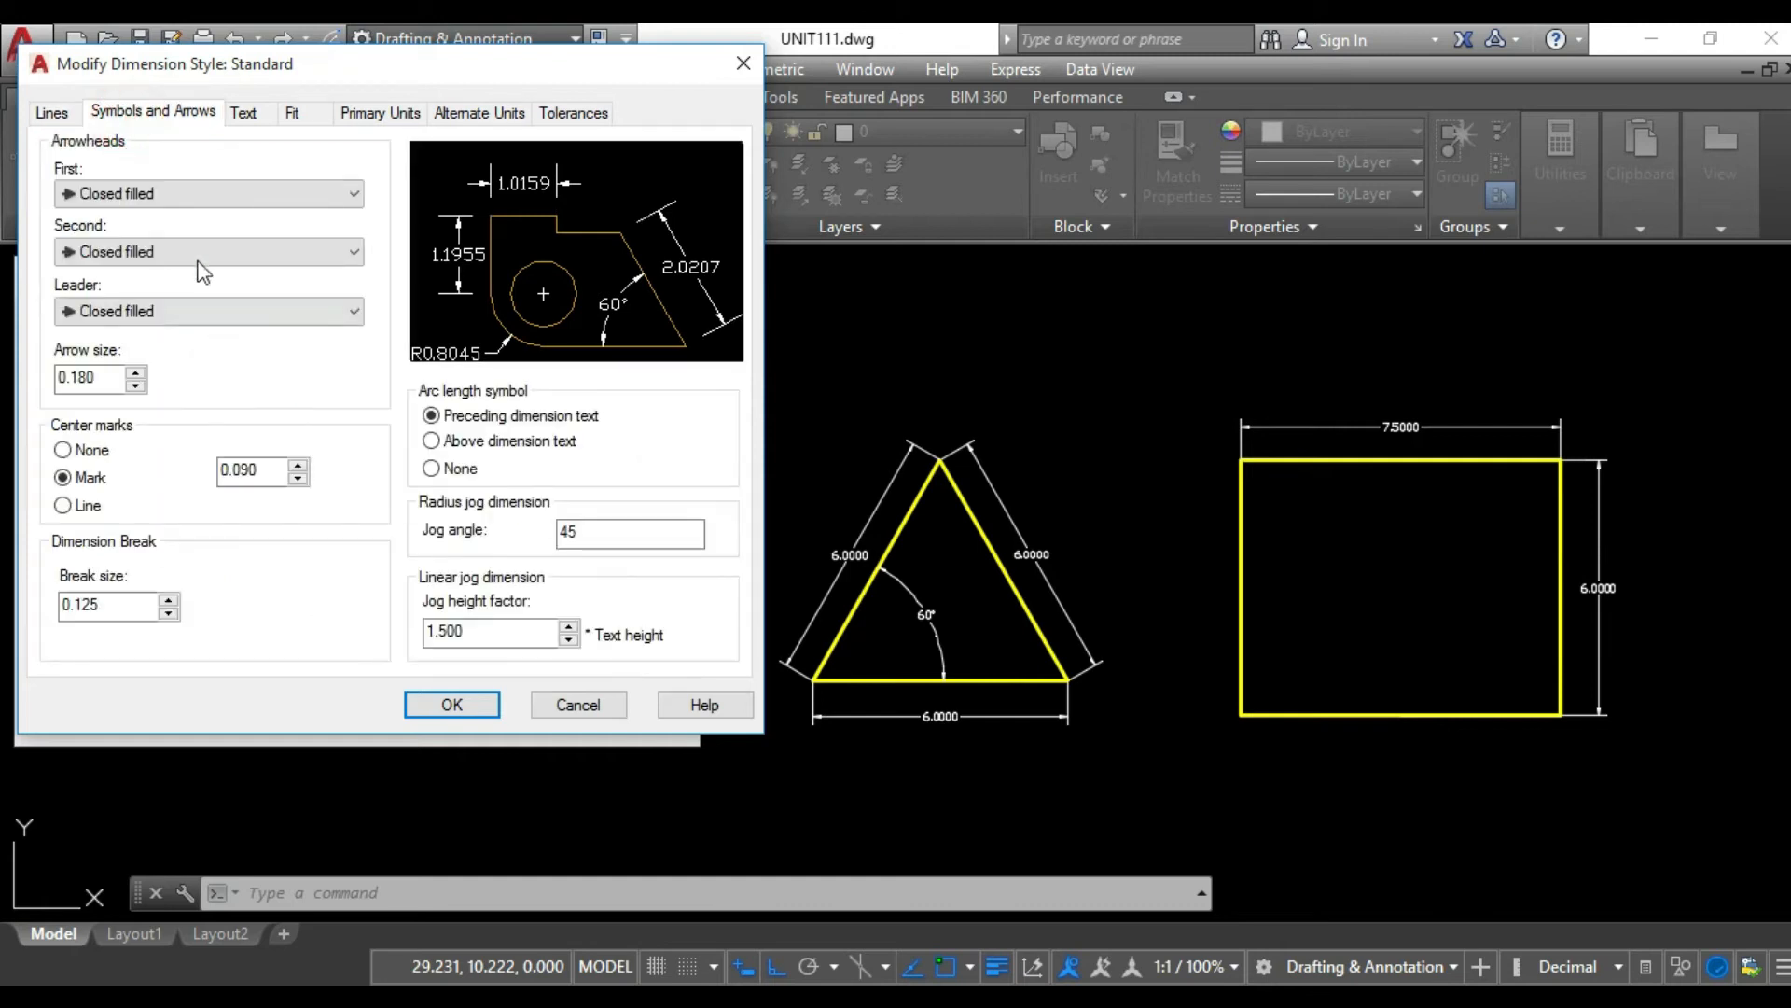
left_click(160, 192)
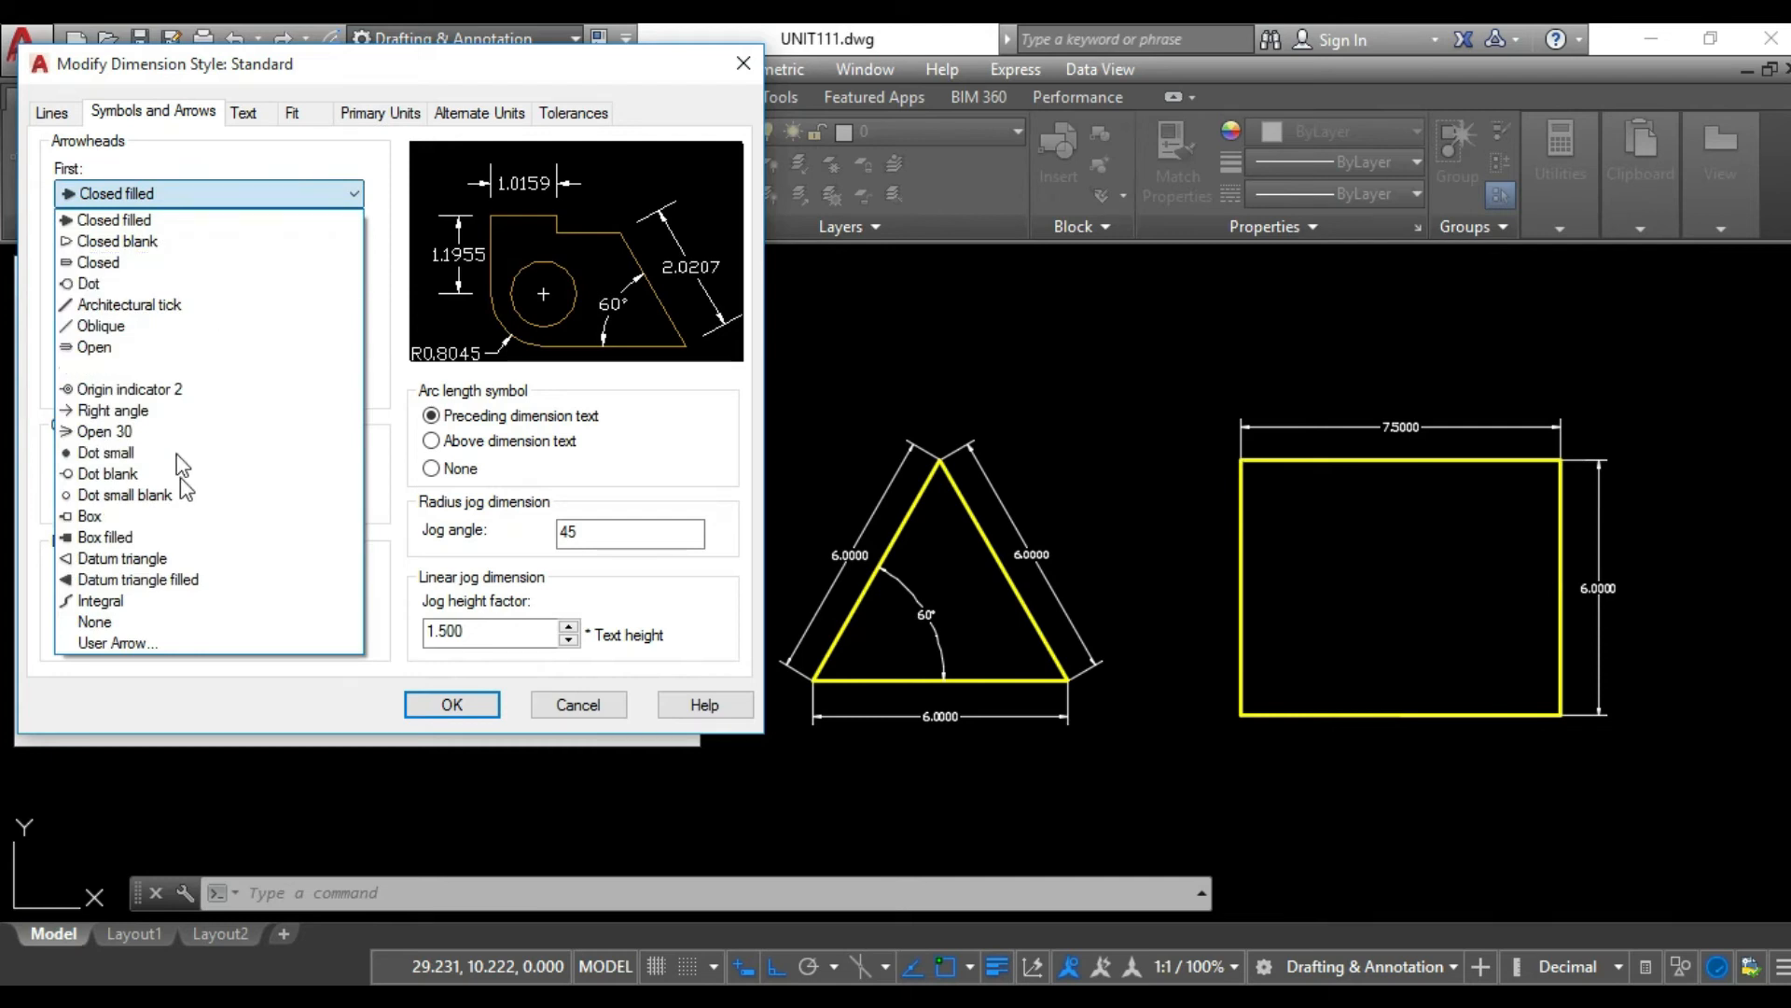
left_click(214, 222)
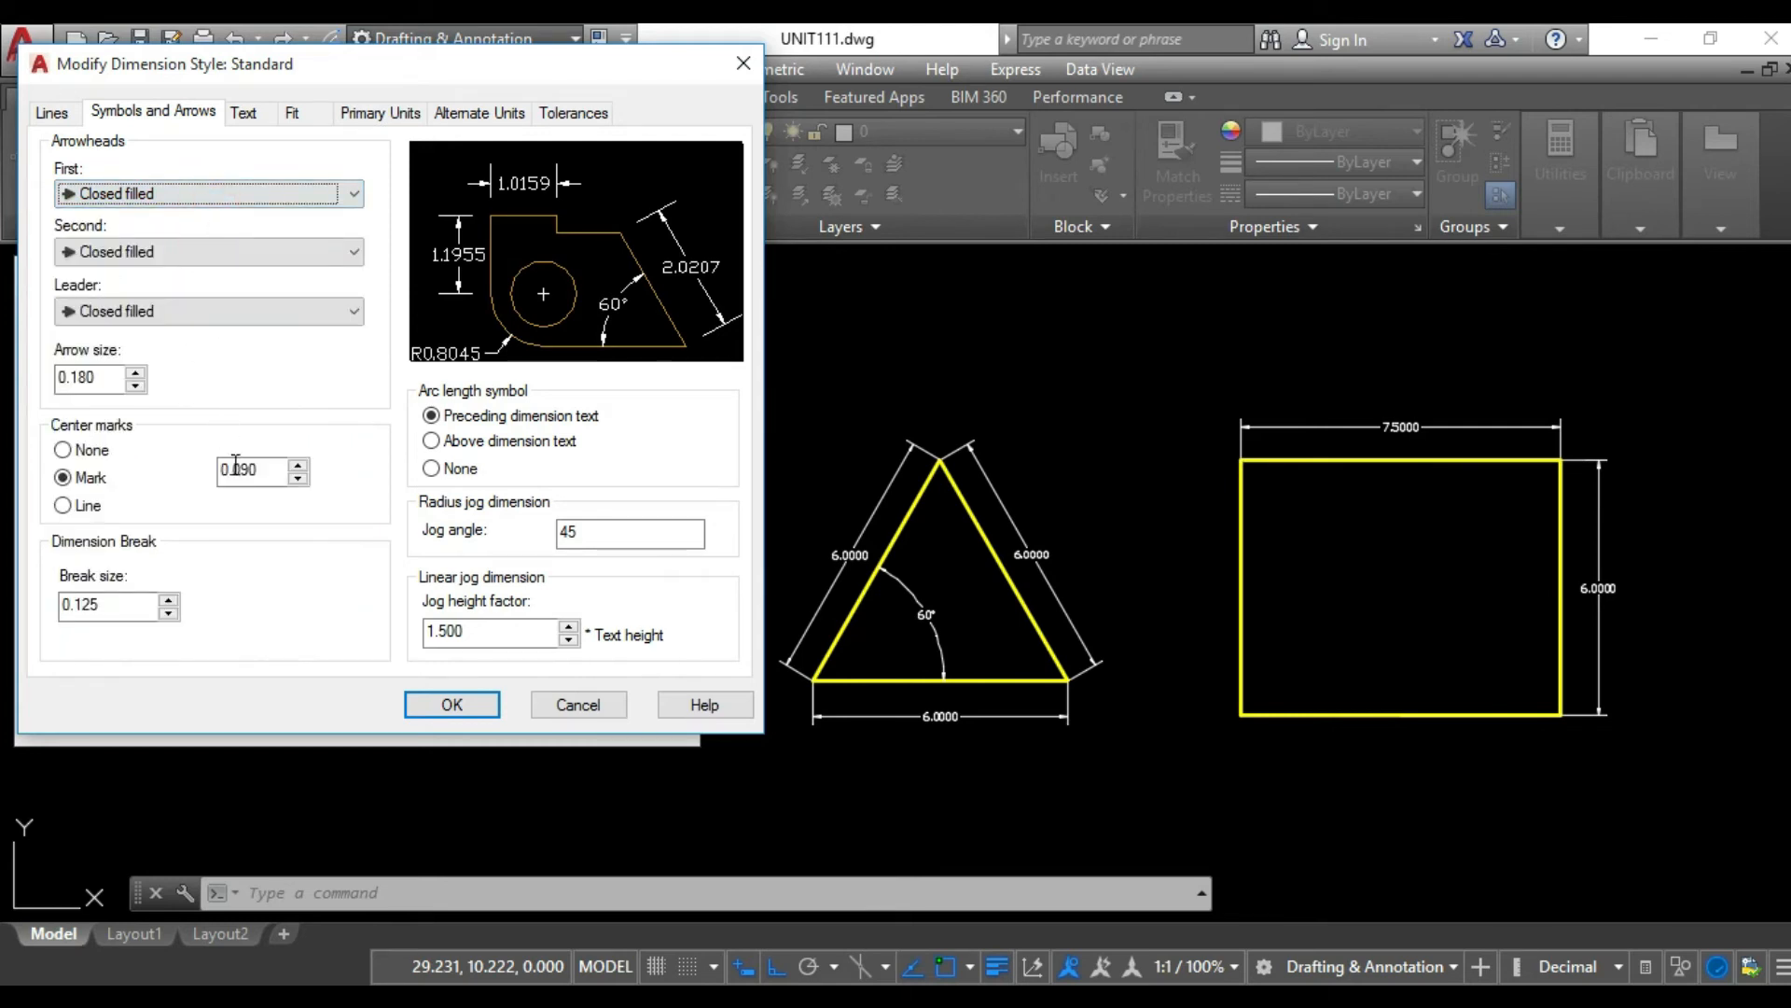
left_click_drag(119, 379, 4, 382)
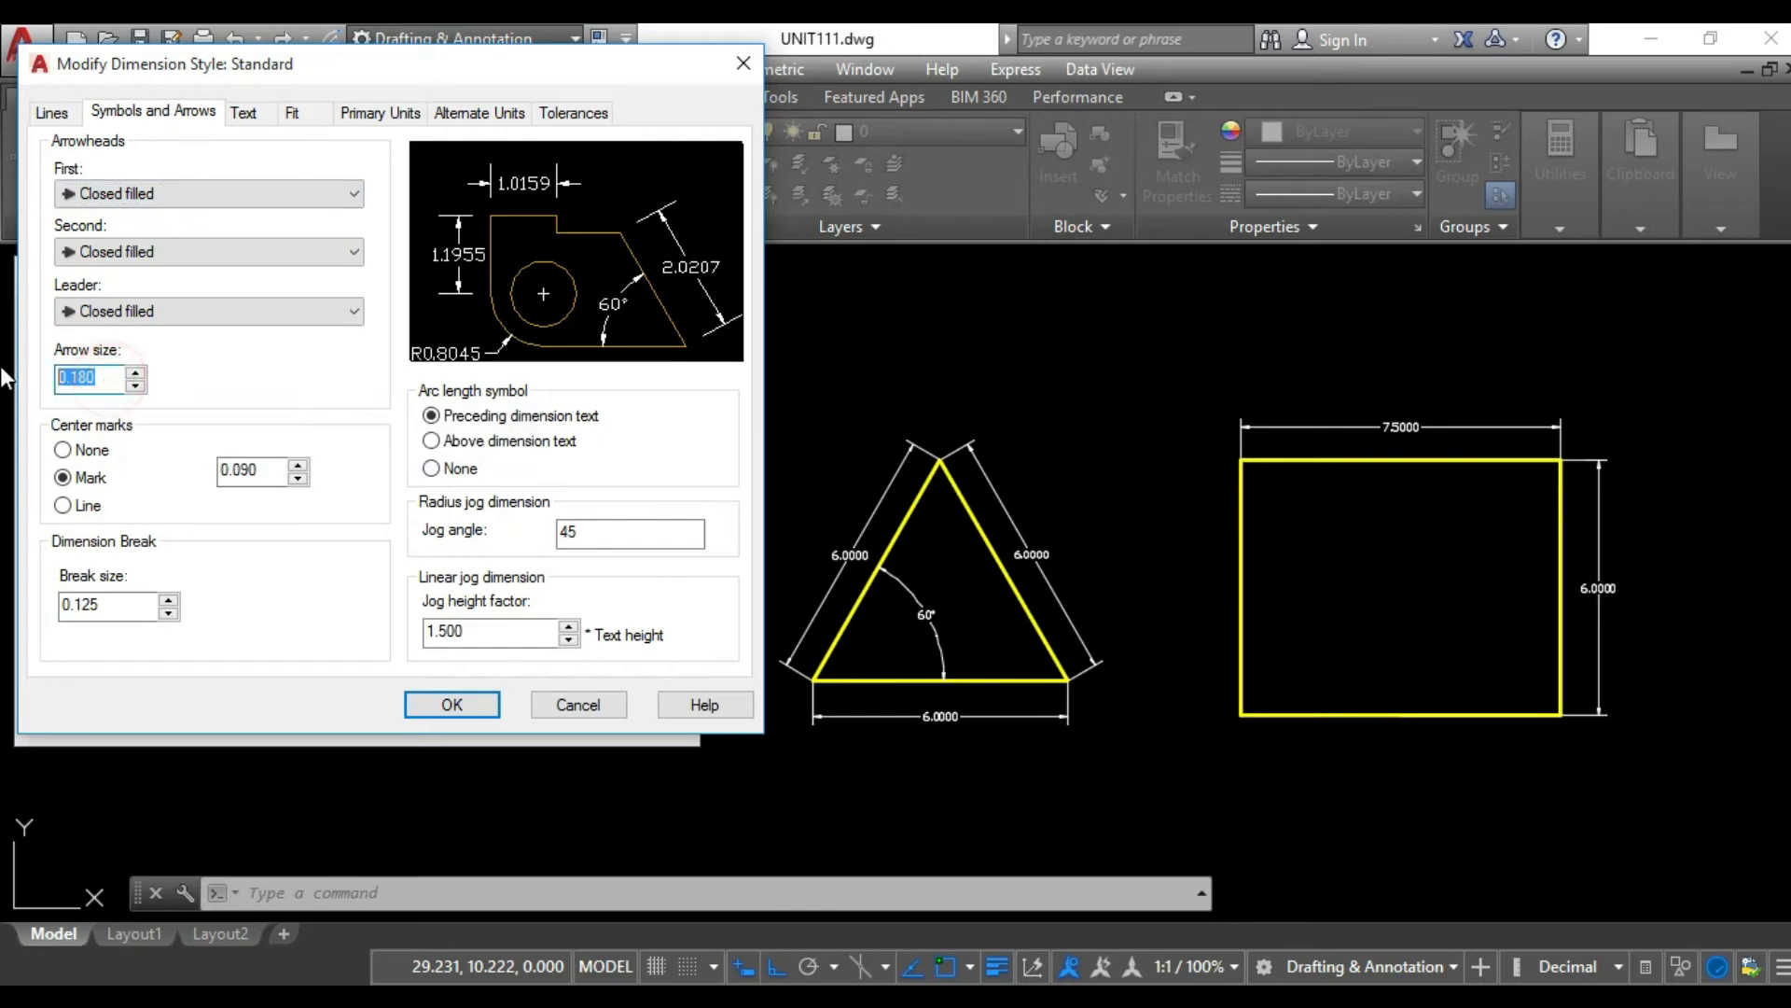
type(".3")
left_click(431, 442)
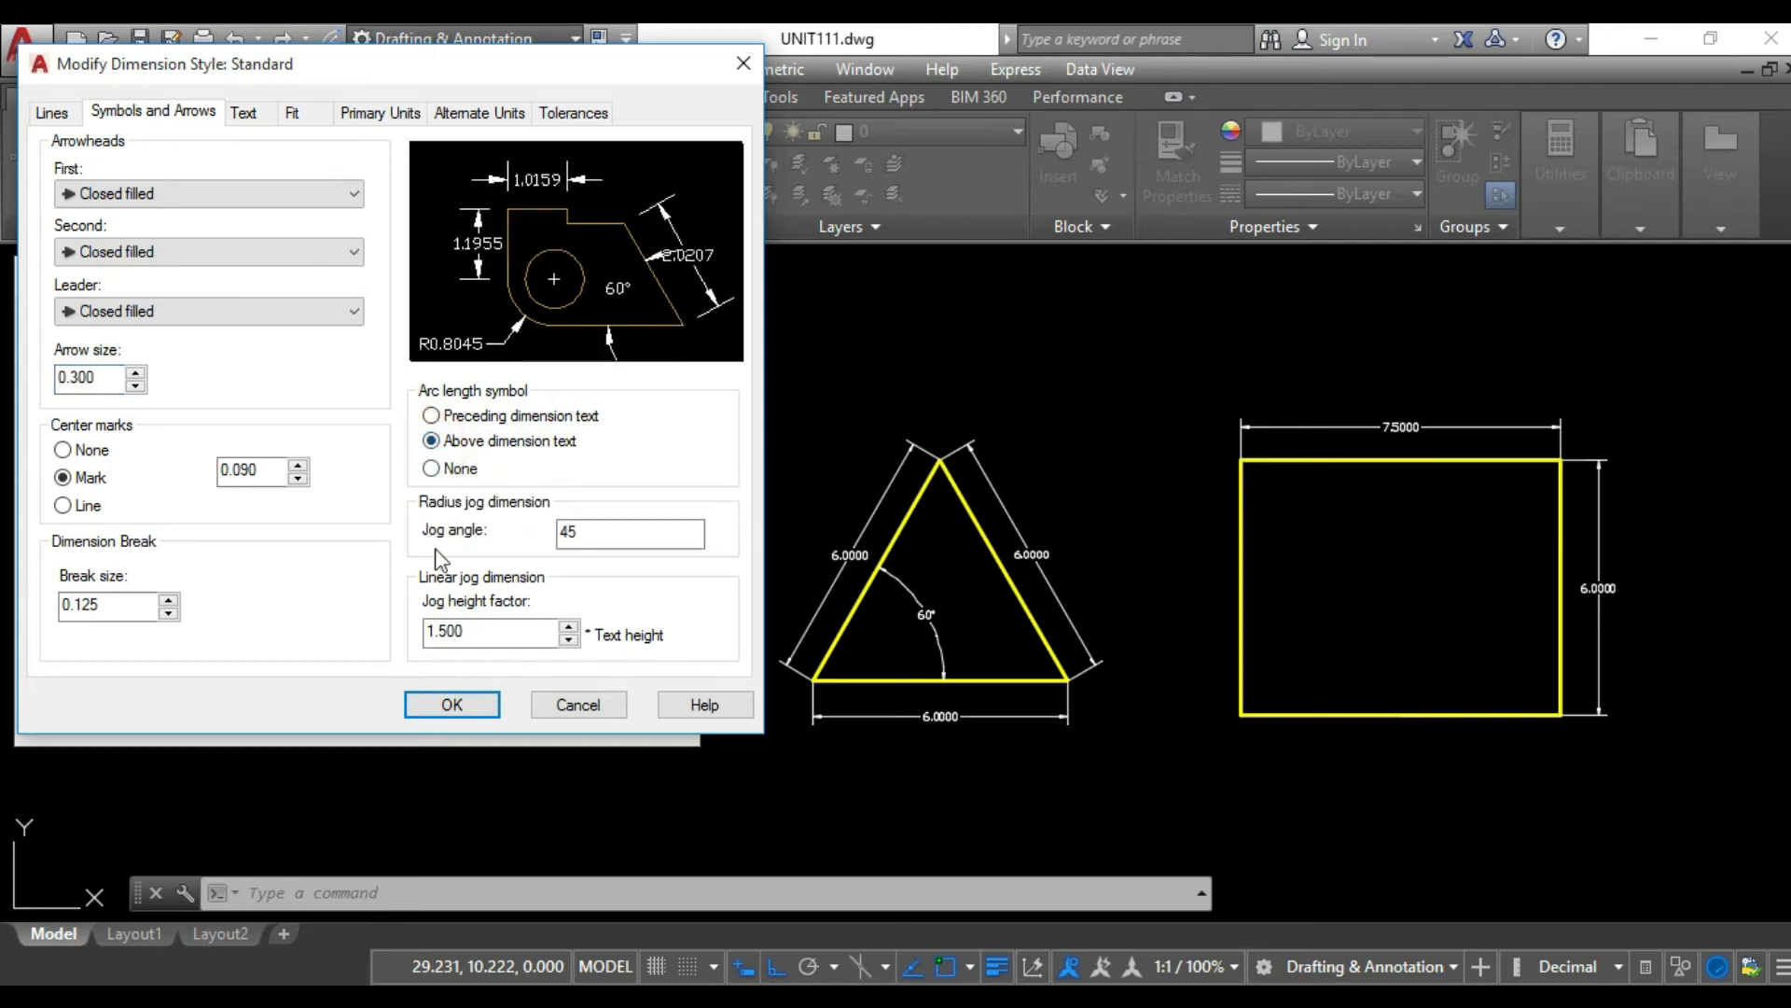
- Change the font of the Standard text style to Arial, apply it and make that style current
left_click(250, 114)
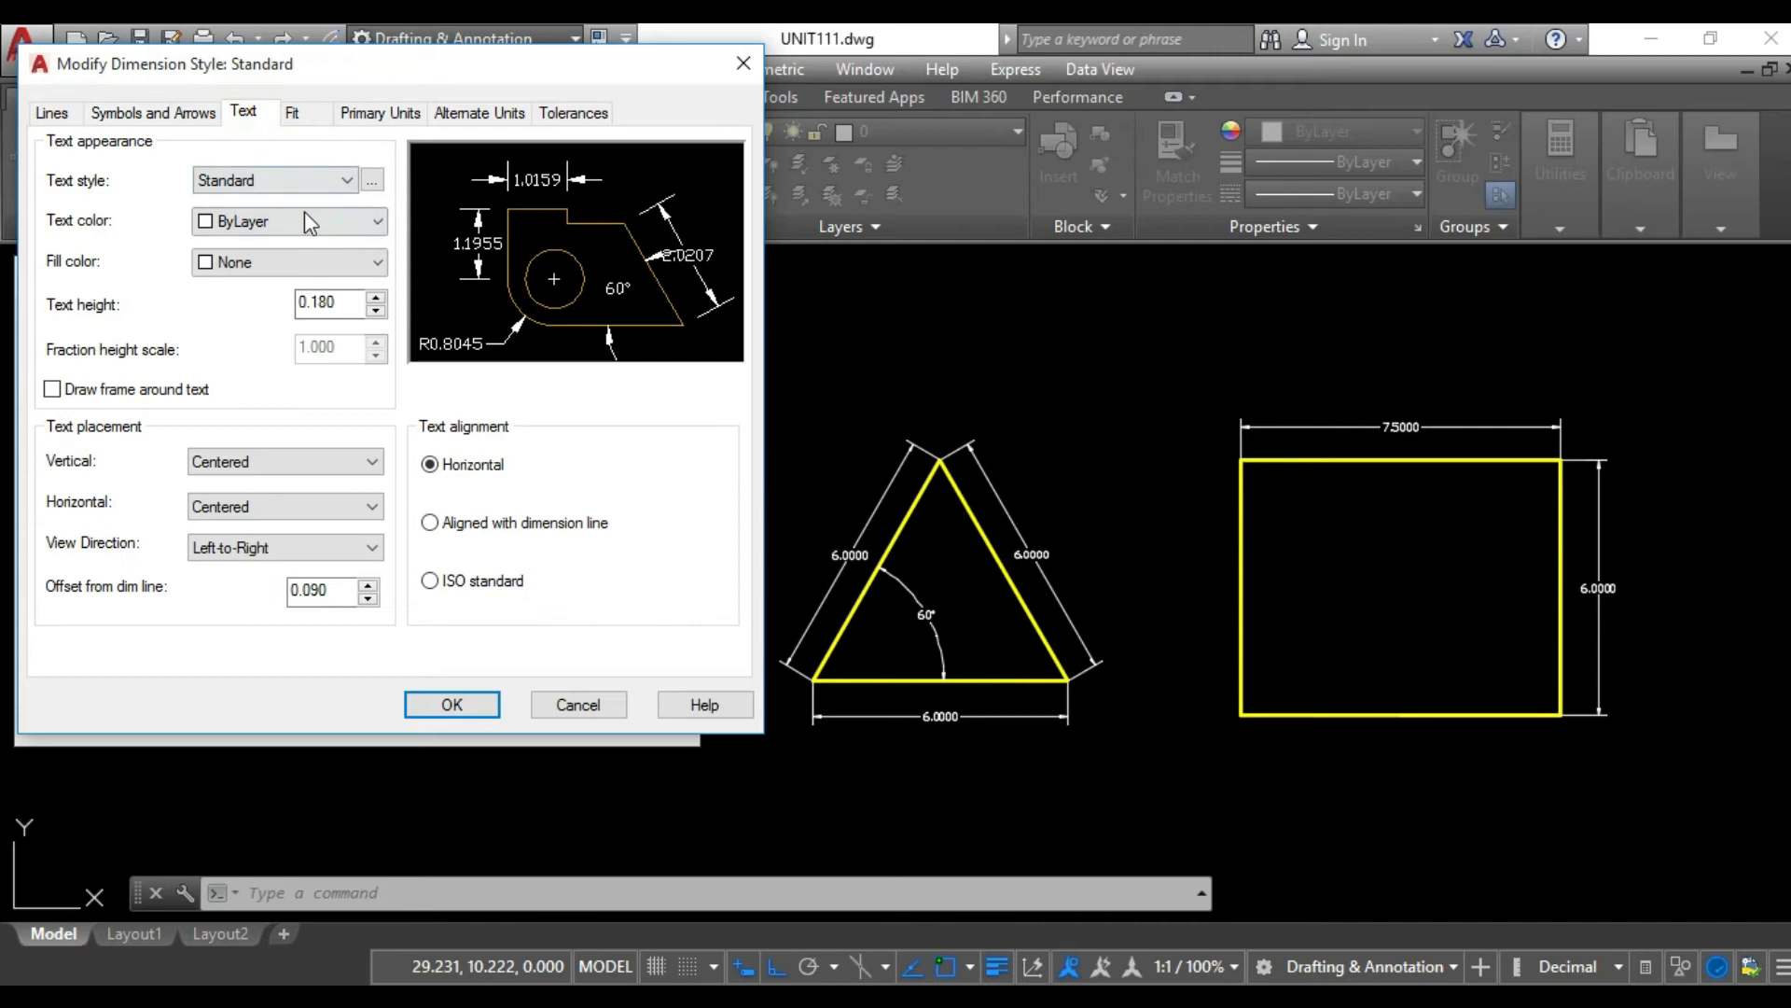
left_click(372, 180)
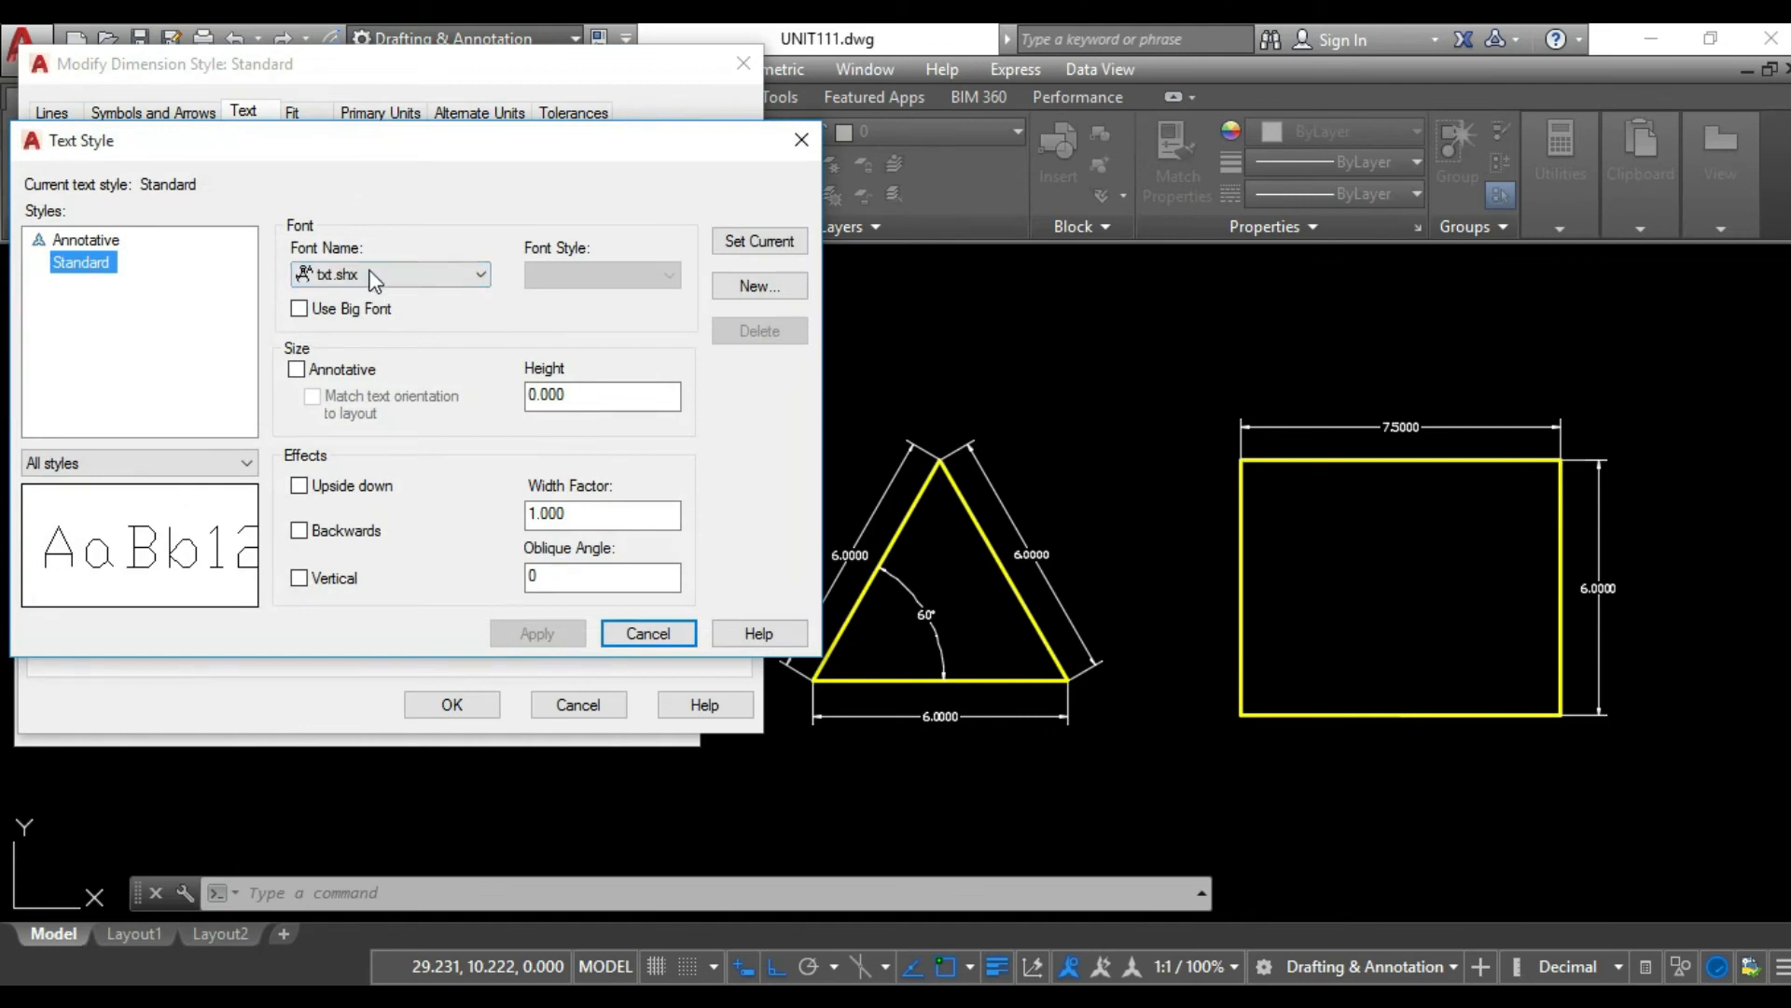
left_click(396, 277)
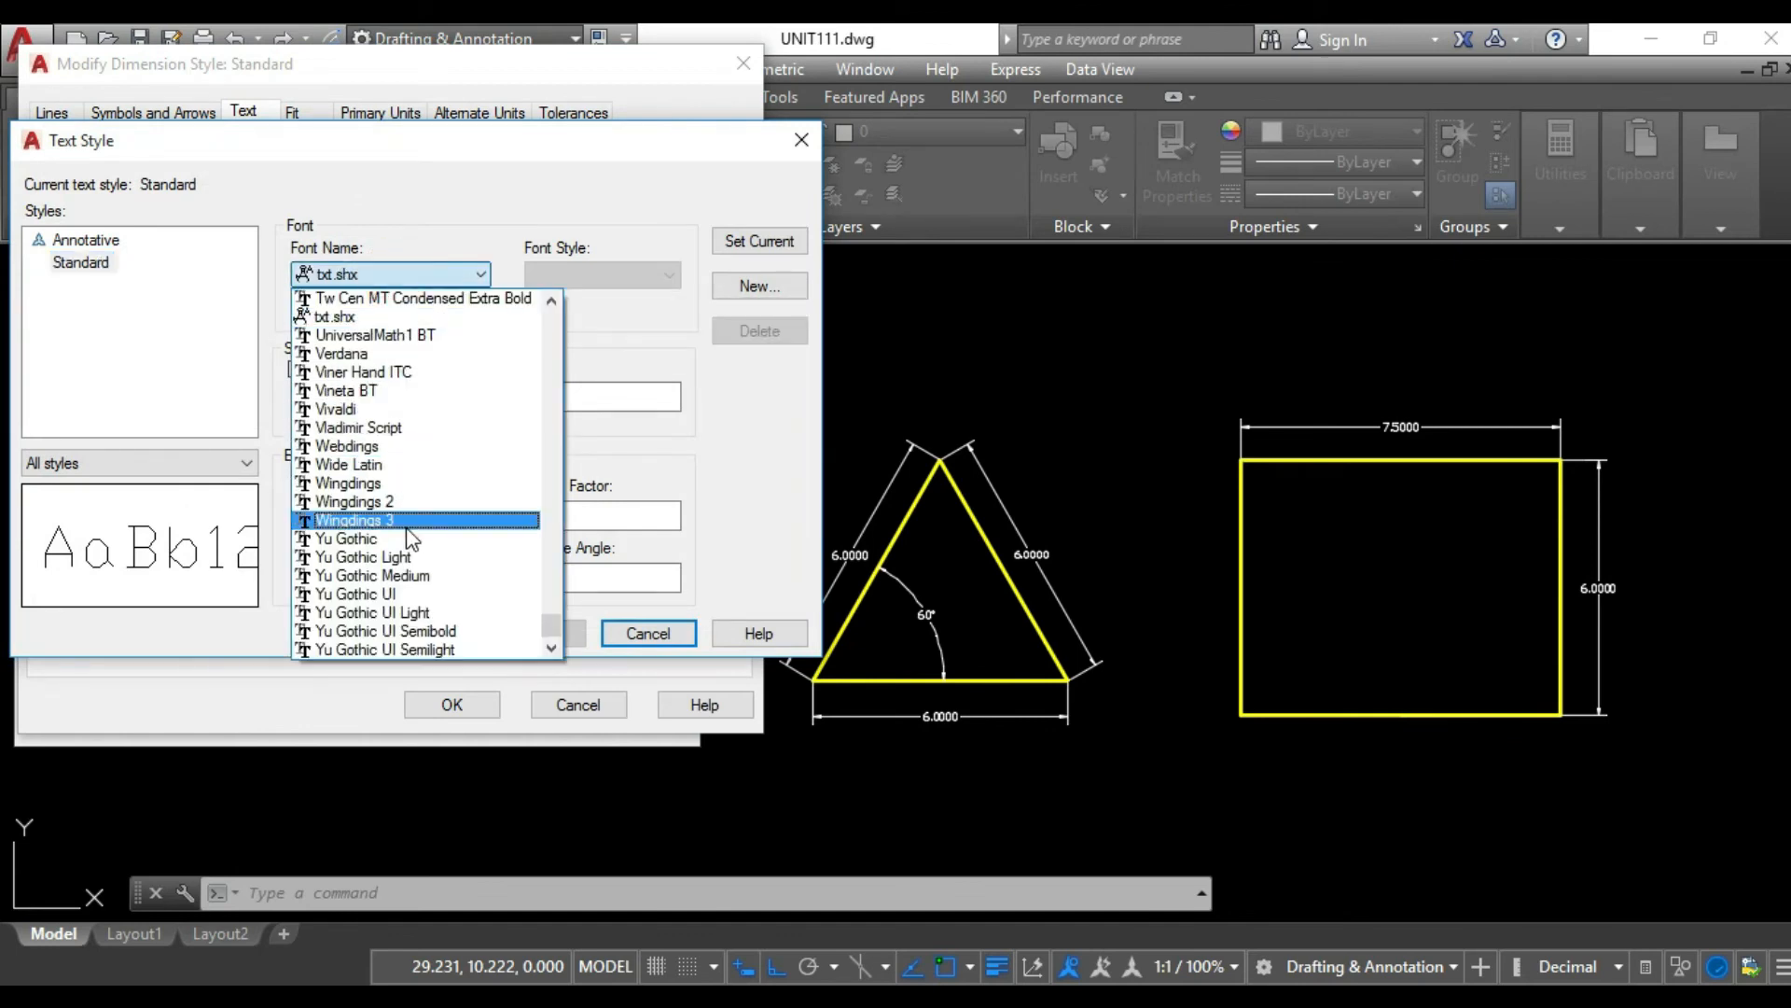
key("a")
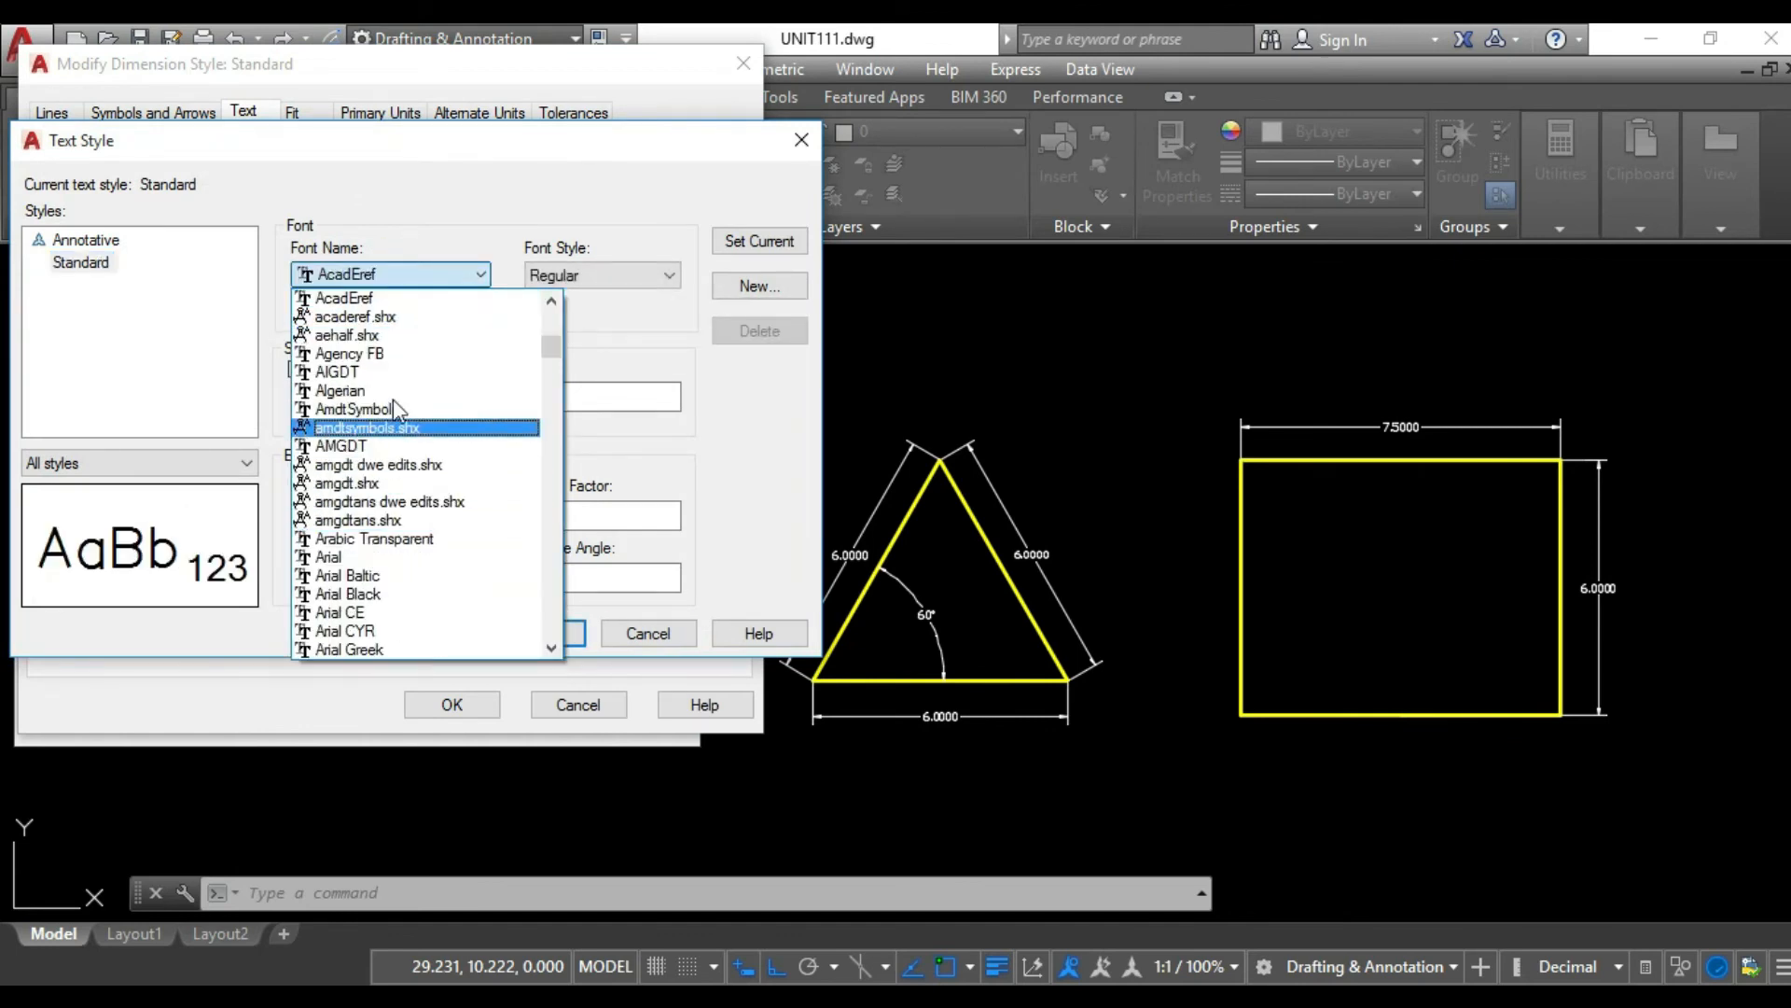
left_click(367, 560)
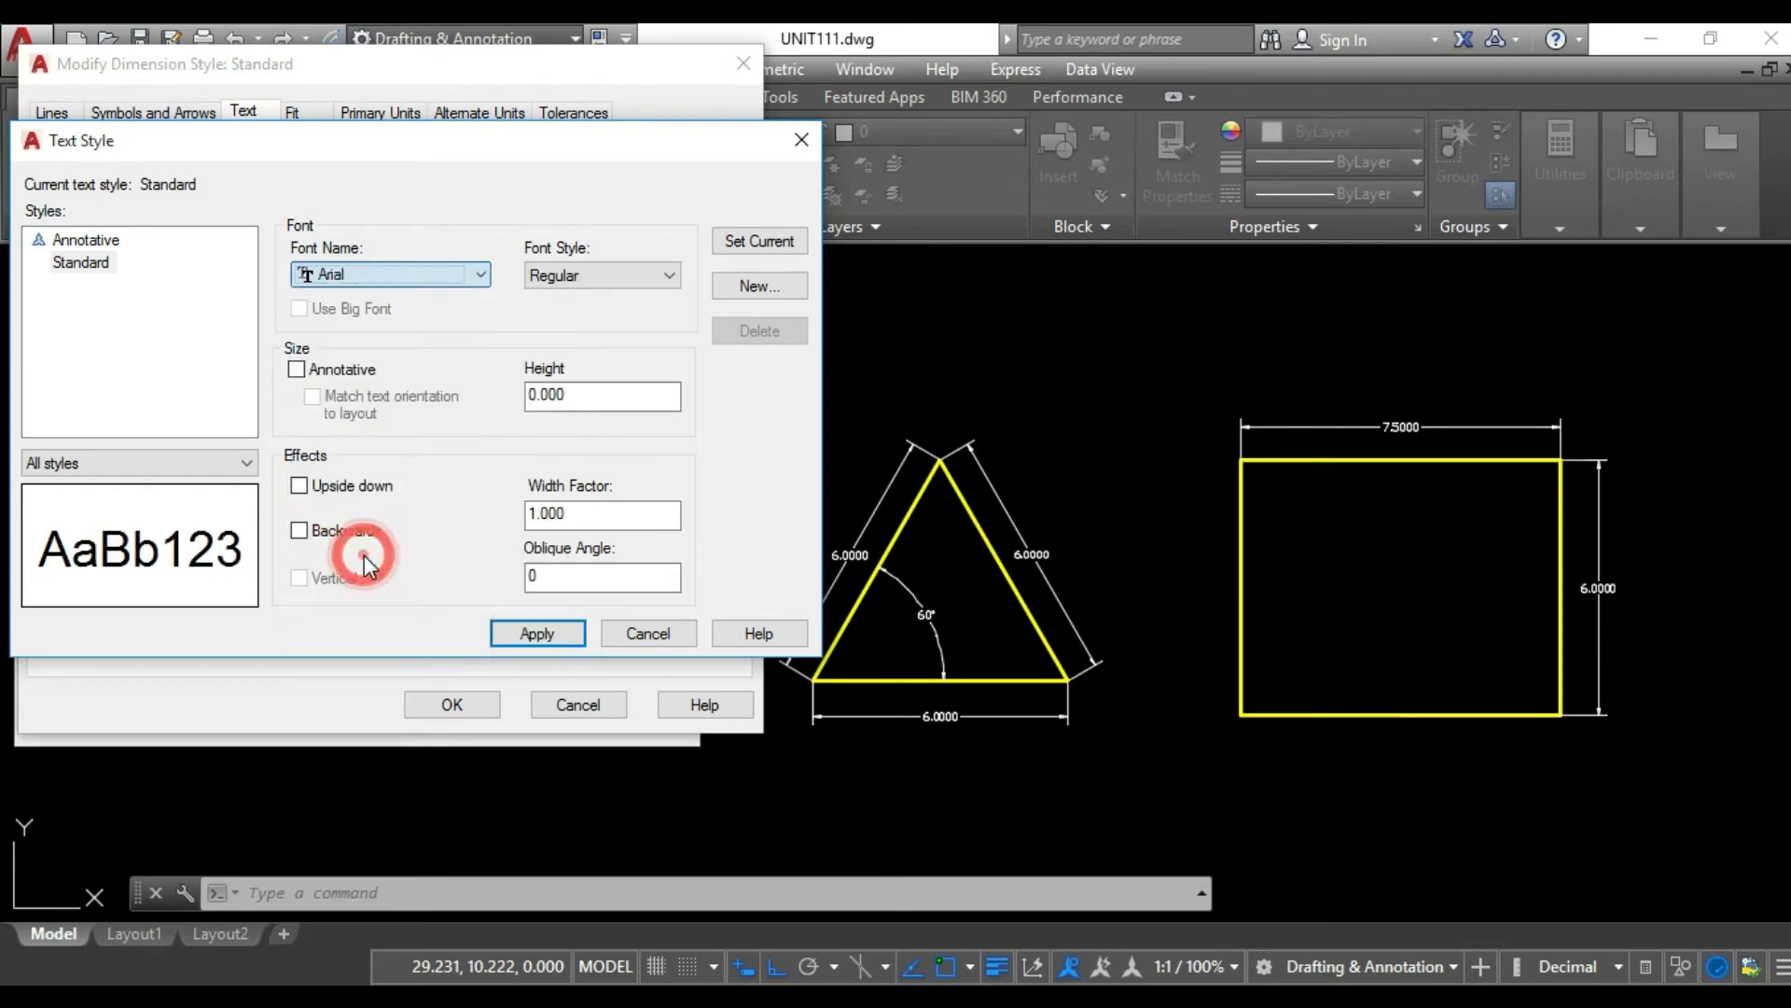
left_click(545, 640)
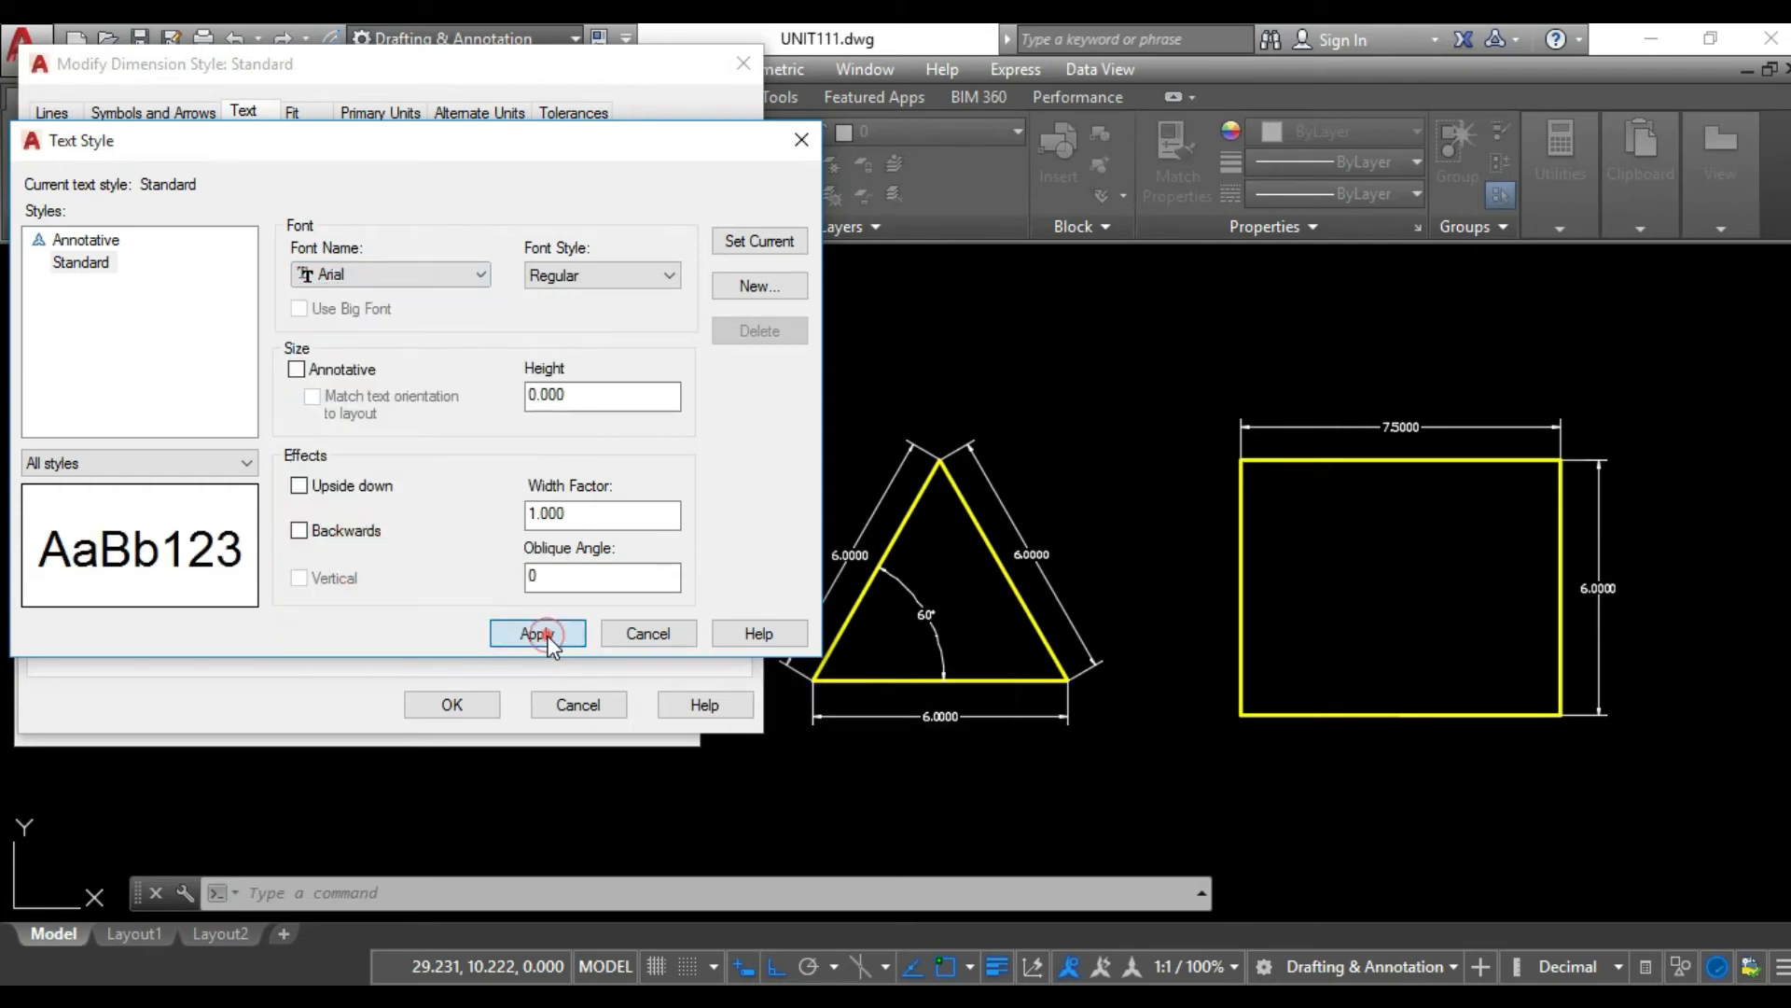
left_click(780, 245)
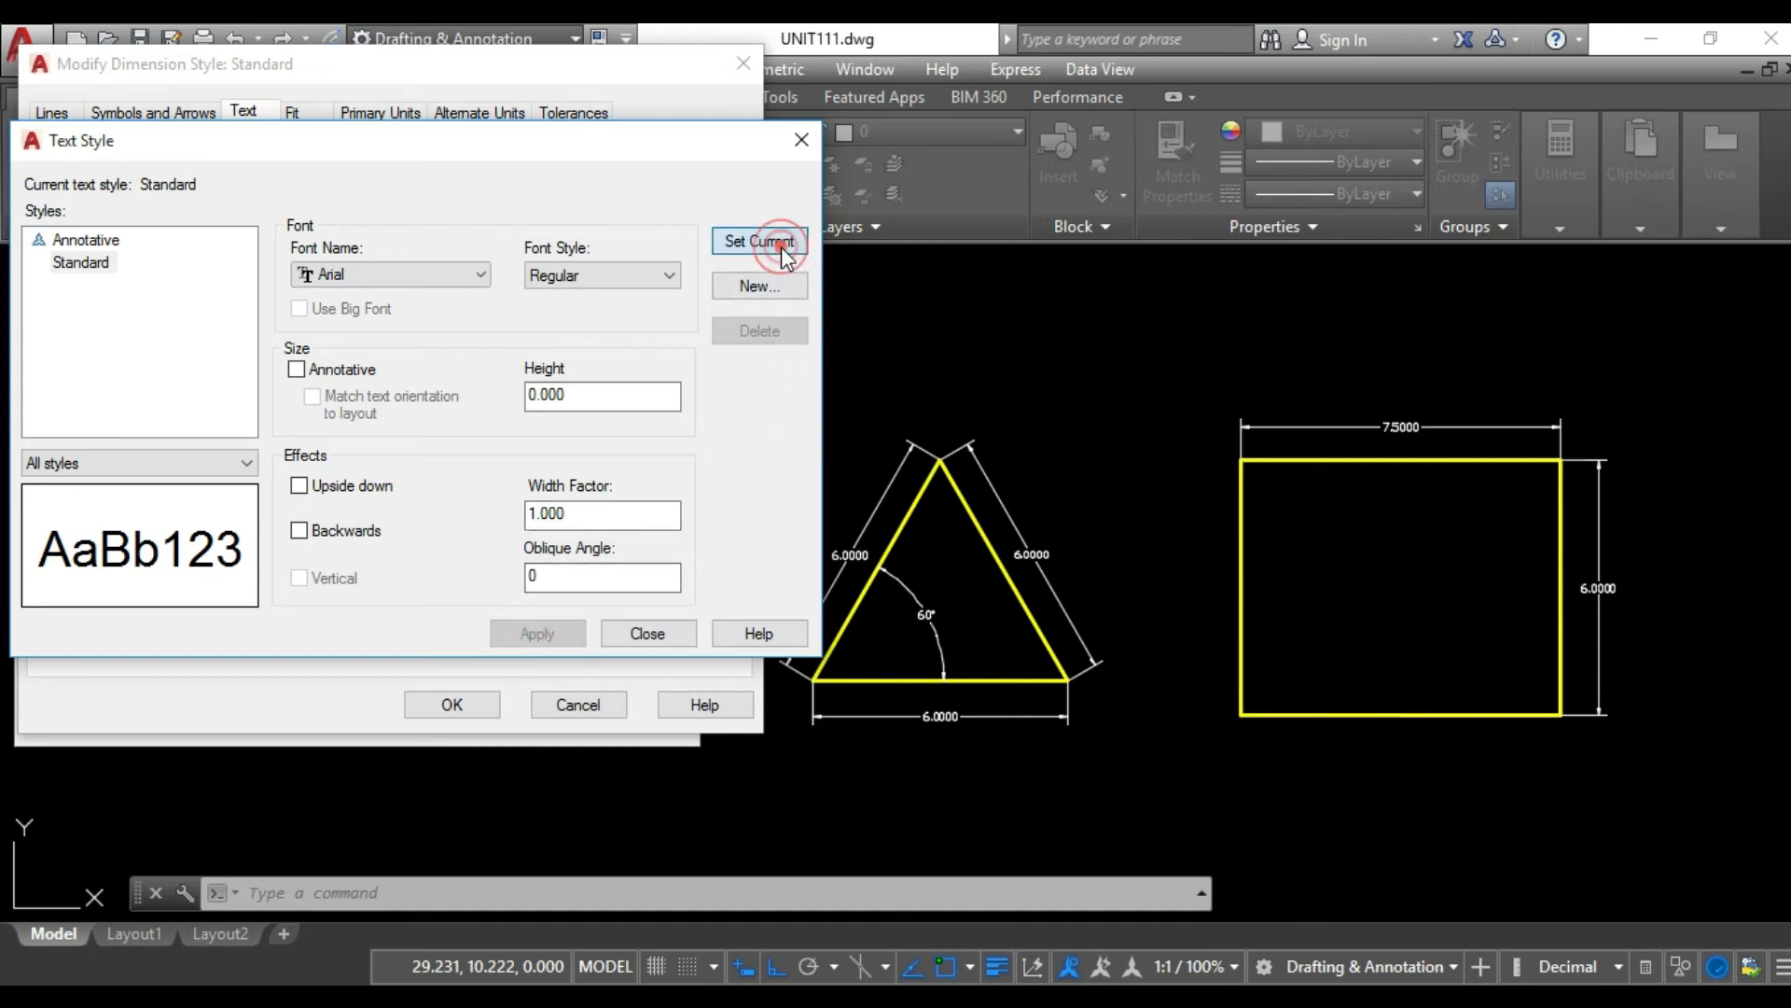
left_click(644, 634)
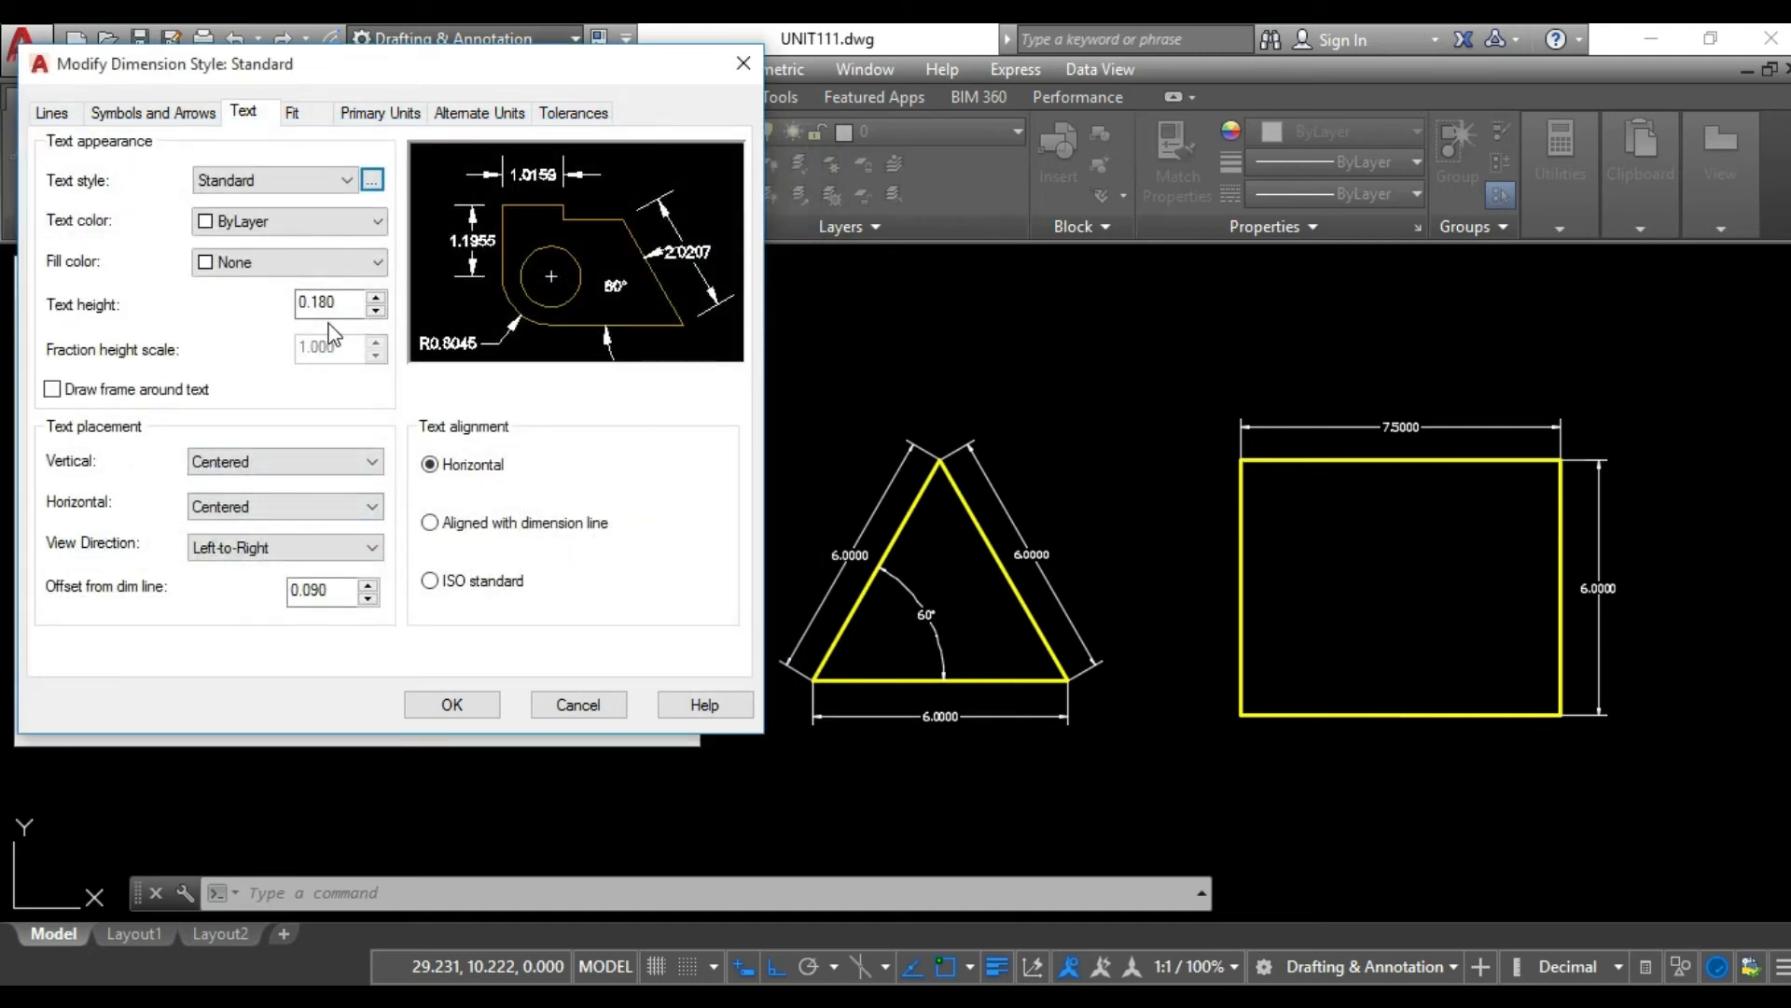
- Set the dimension text height to 0.3 and its offset from the dimension line to 0.1, aligning the text with the dimension line
left_click_drag(346, 303, 101, 321)
type(".3")
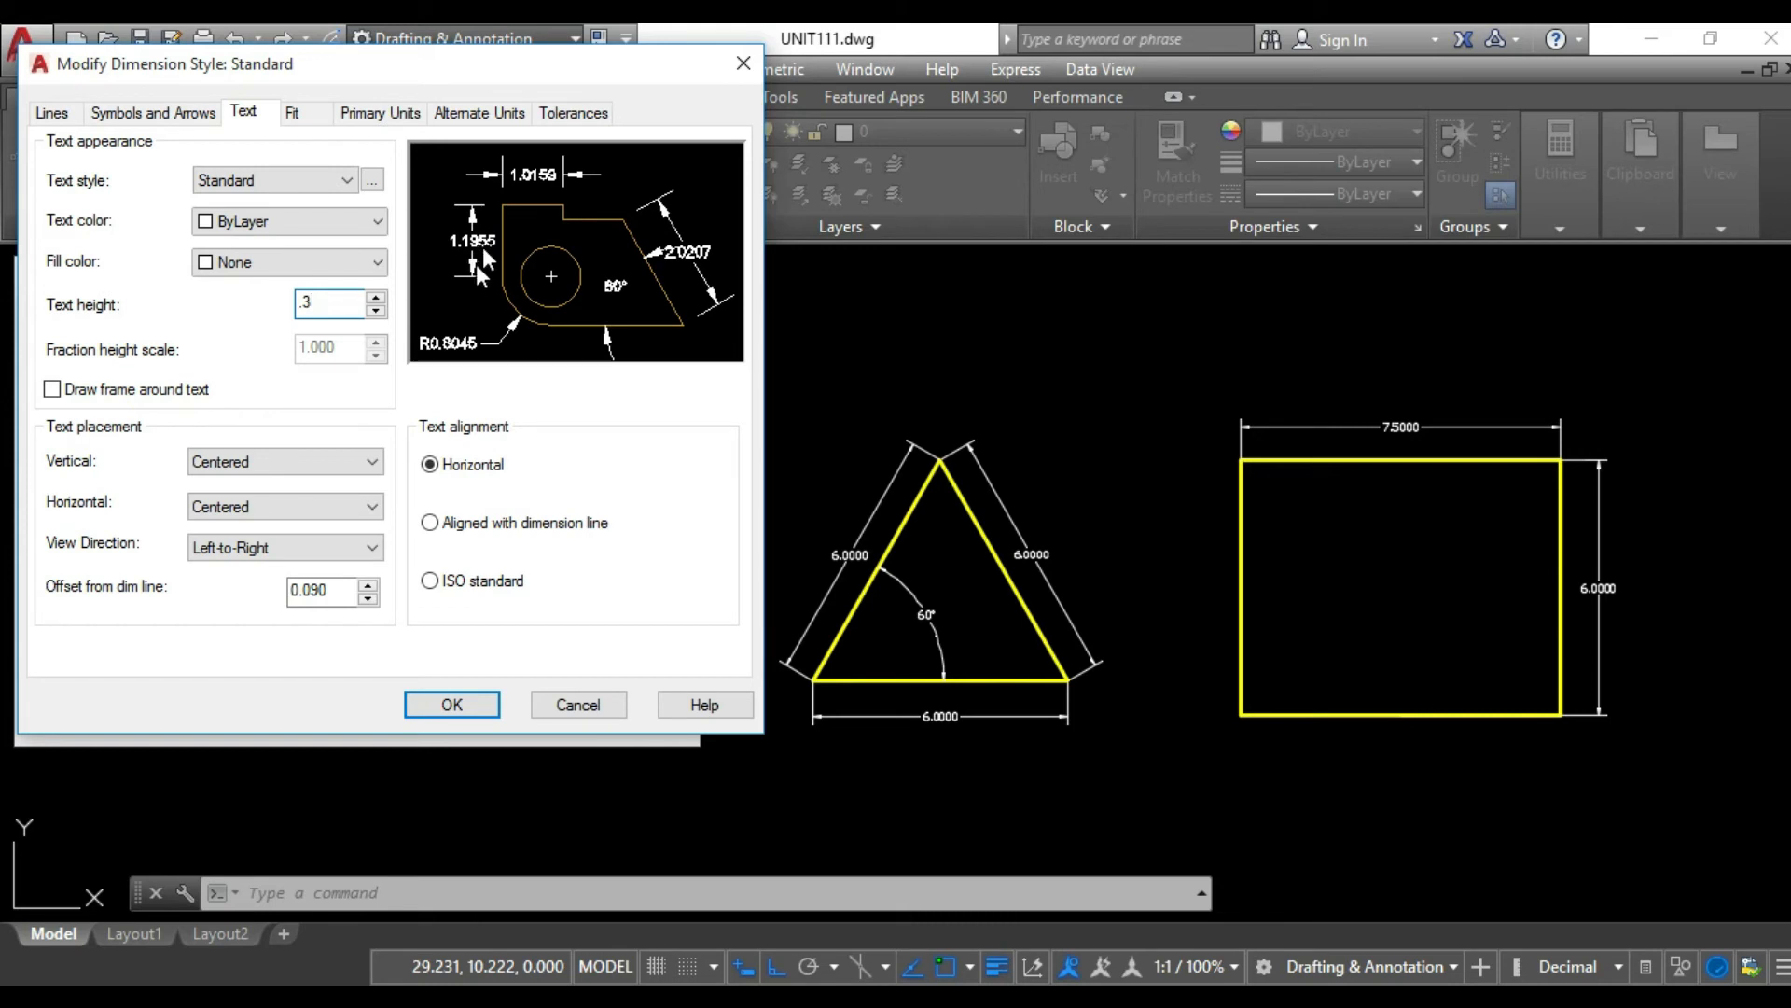
double_click(336, 589)
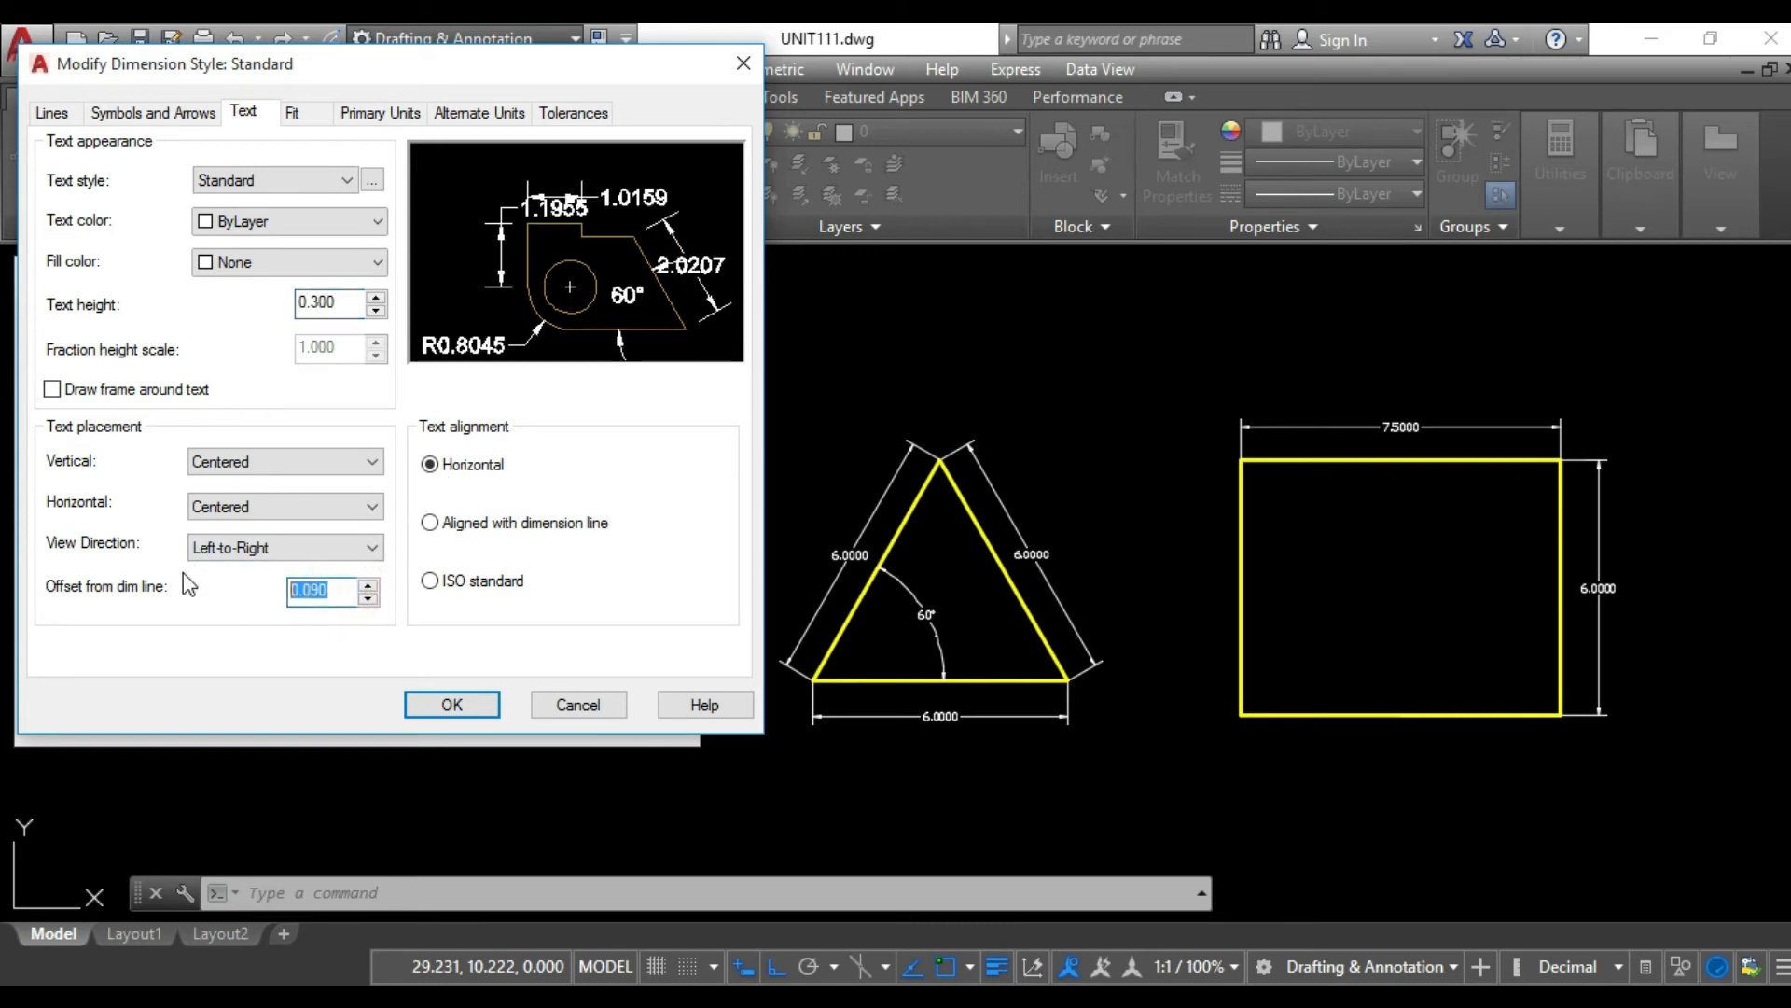
type(".1")
left_click(431, 524)
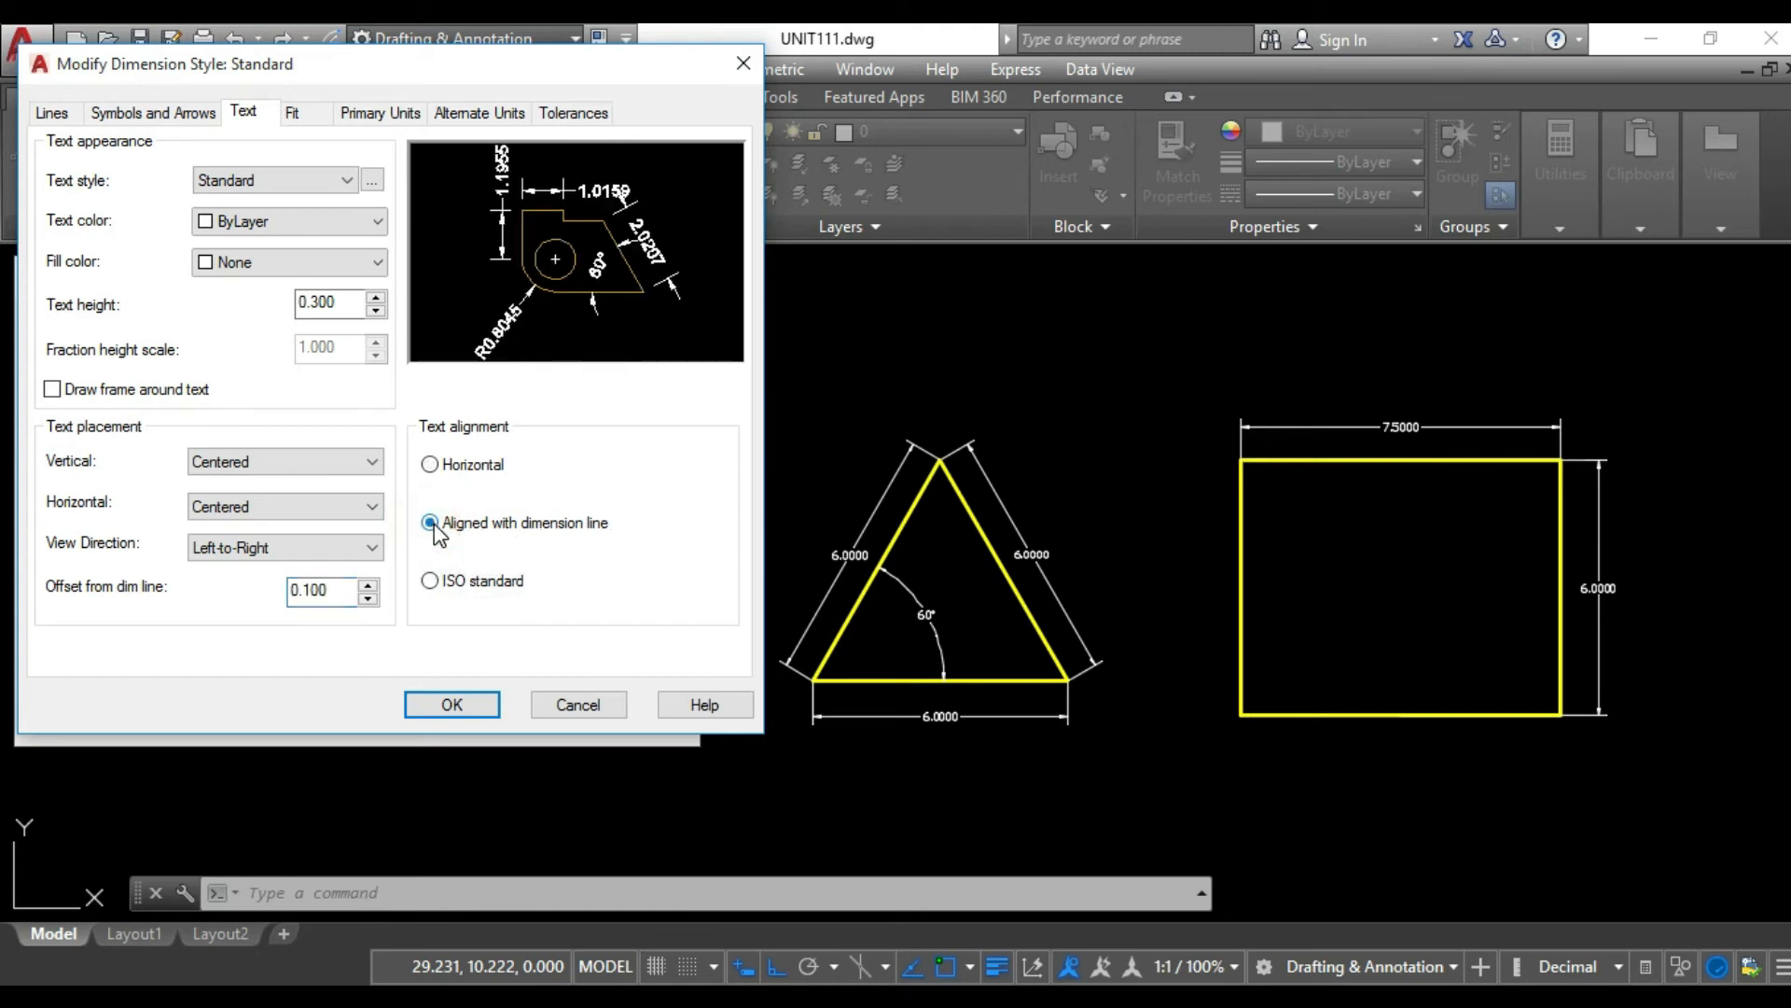
- Set the Standard style's fit so text moved from its default position goes over the dimension line, with leader
left_click(293, 113)
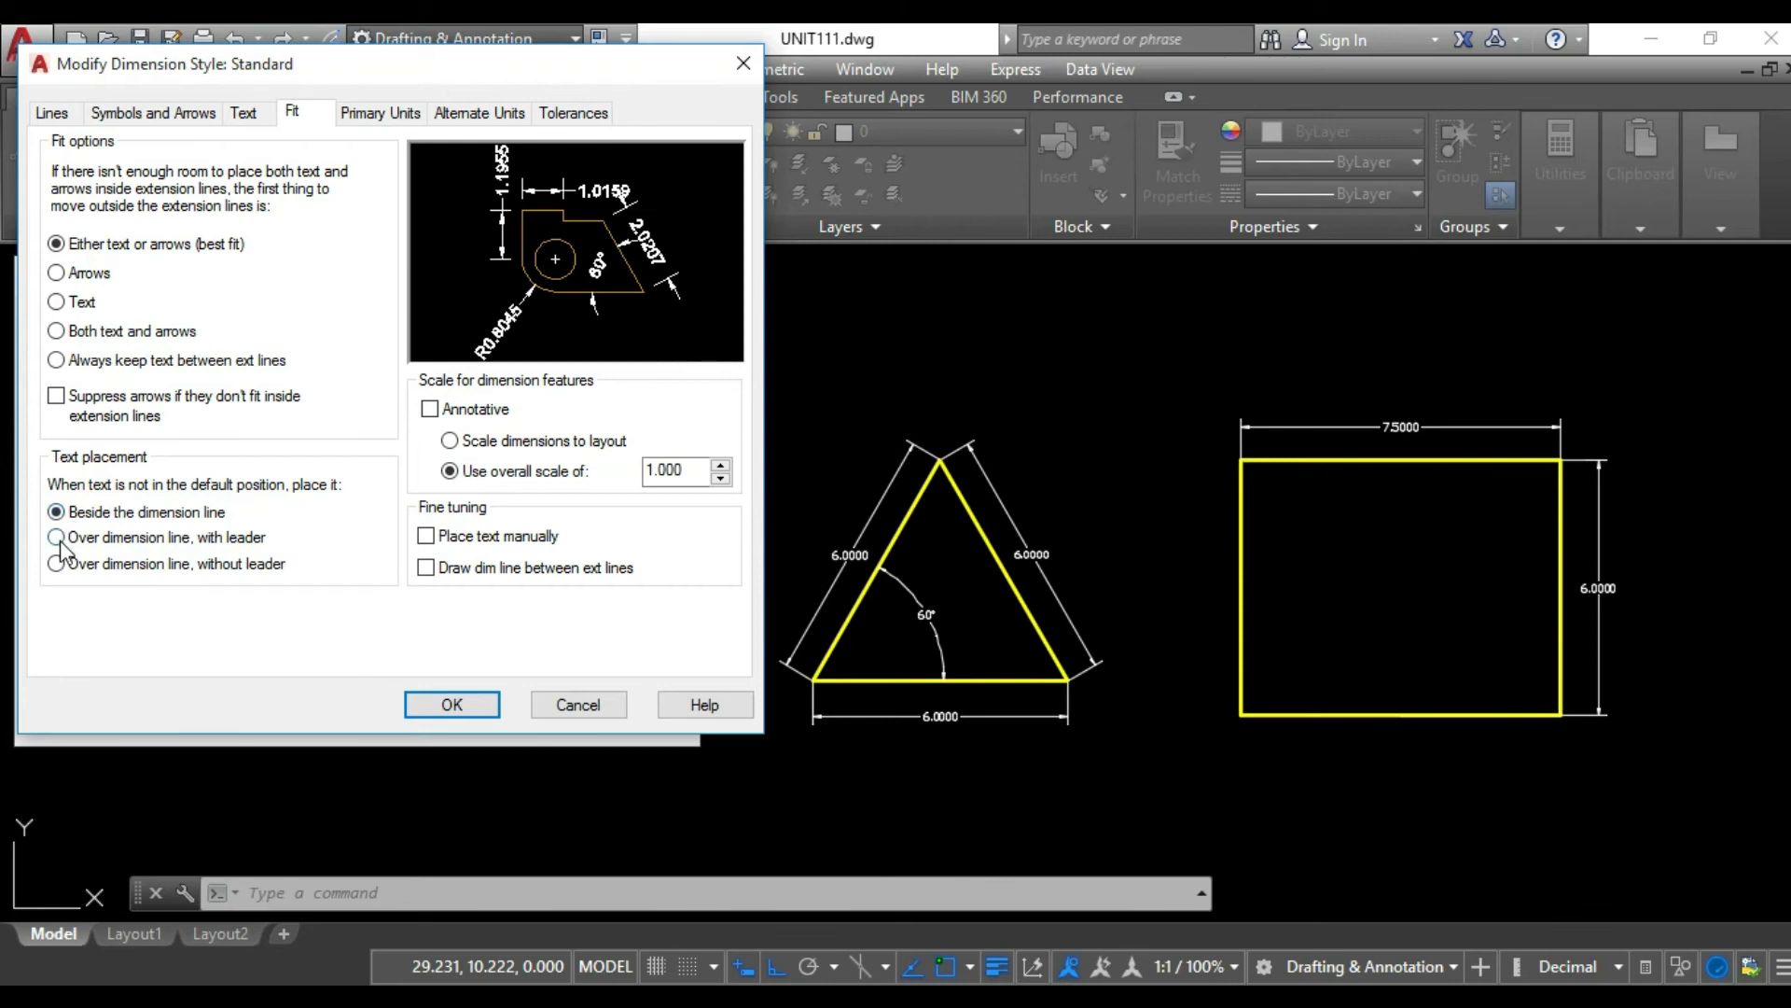
mouse_move(57, 551)
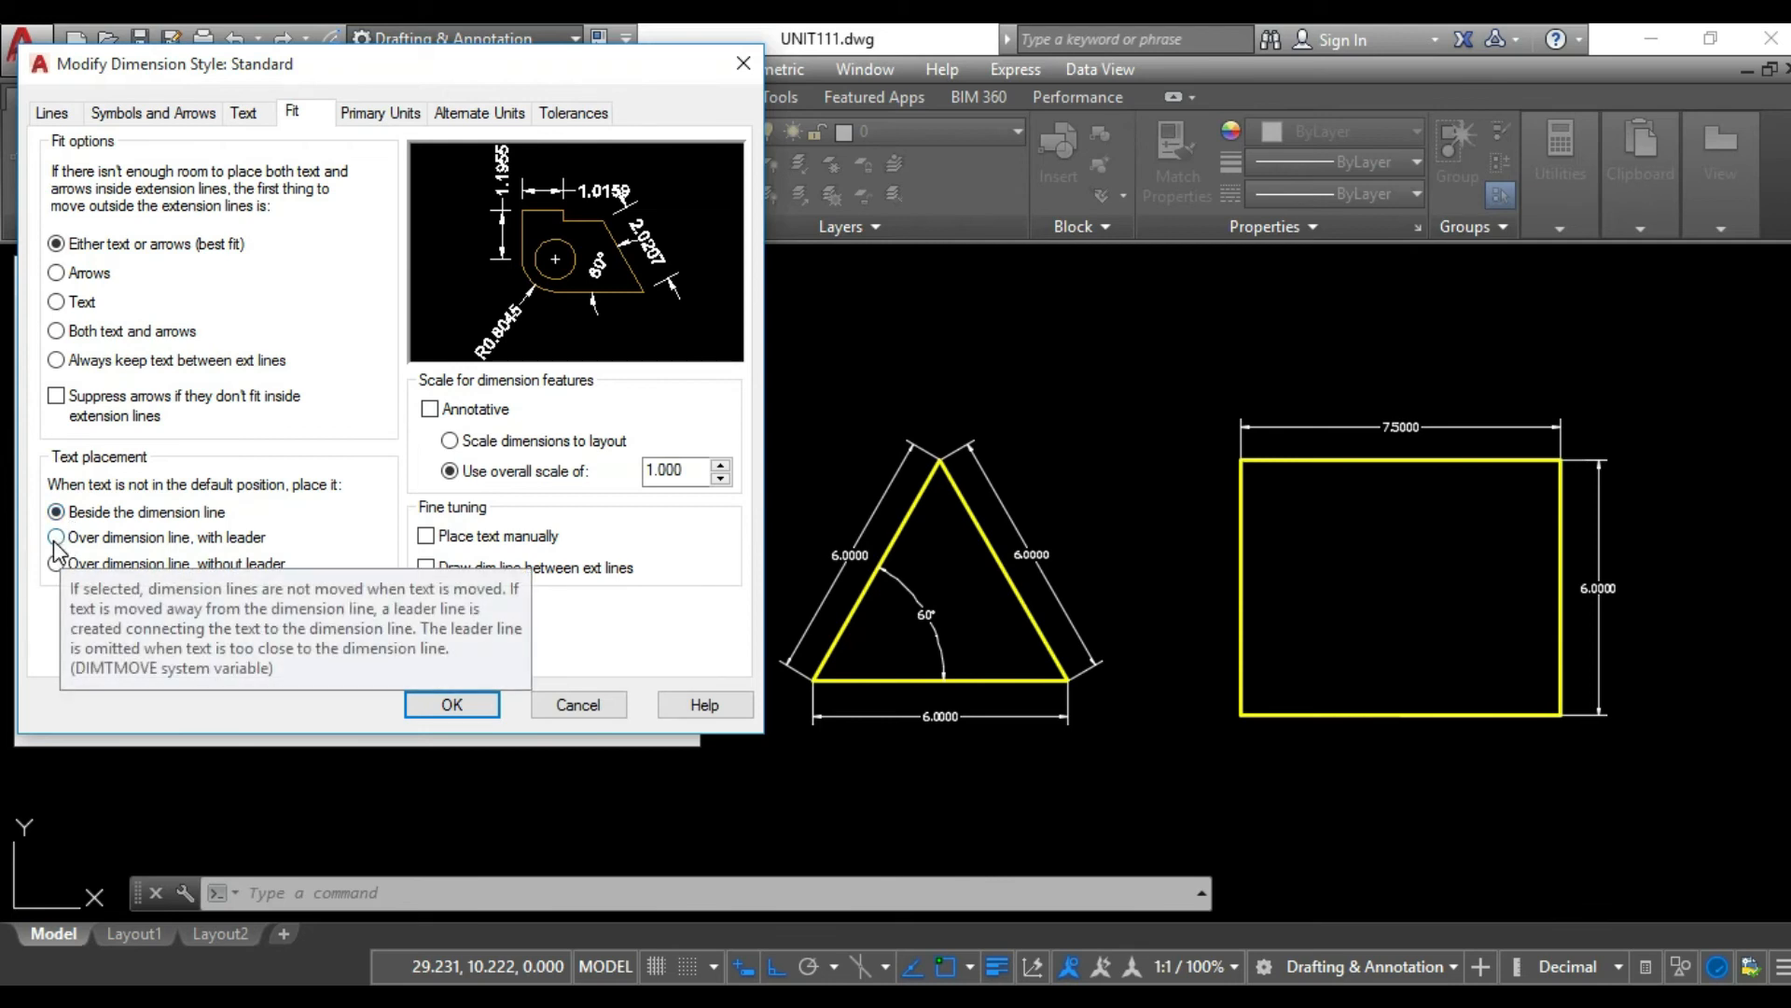
left_click(56, 539)
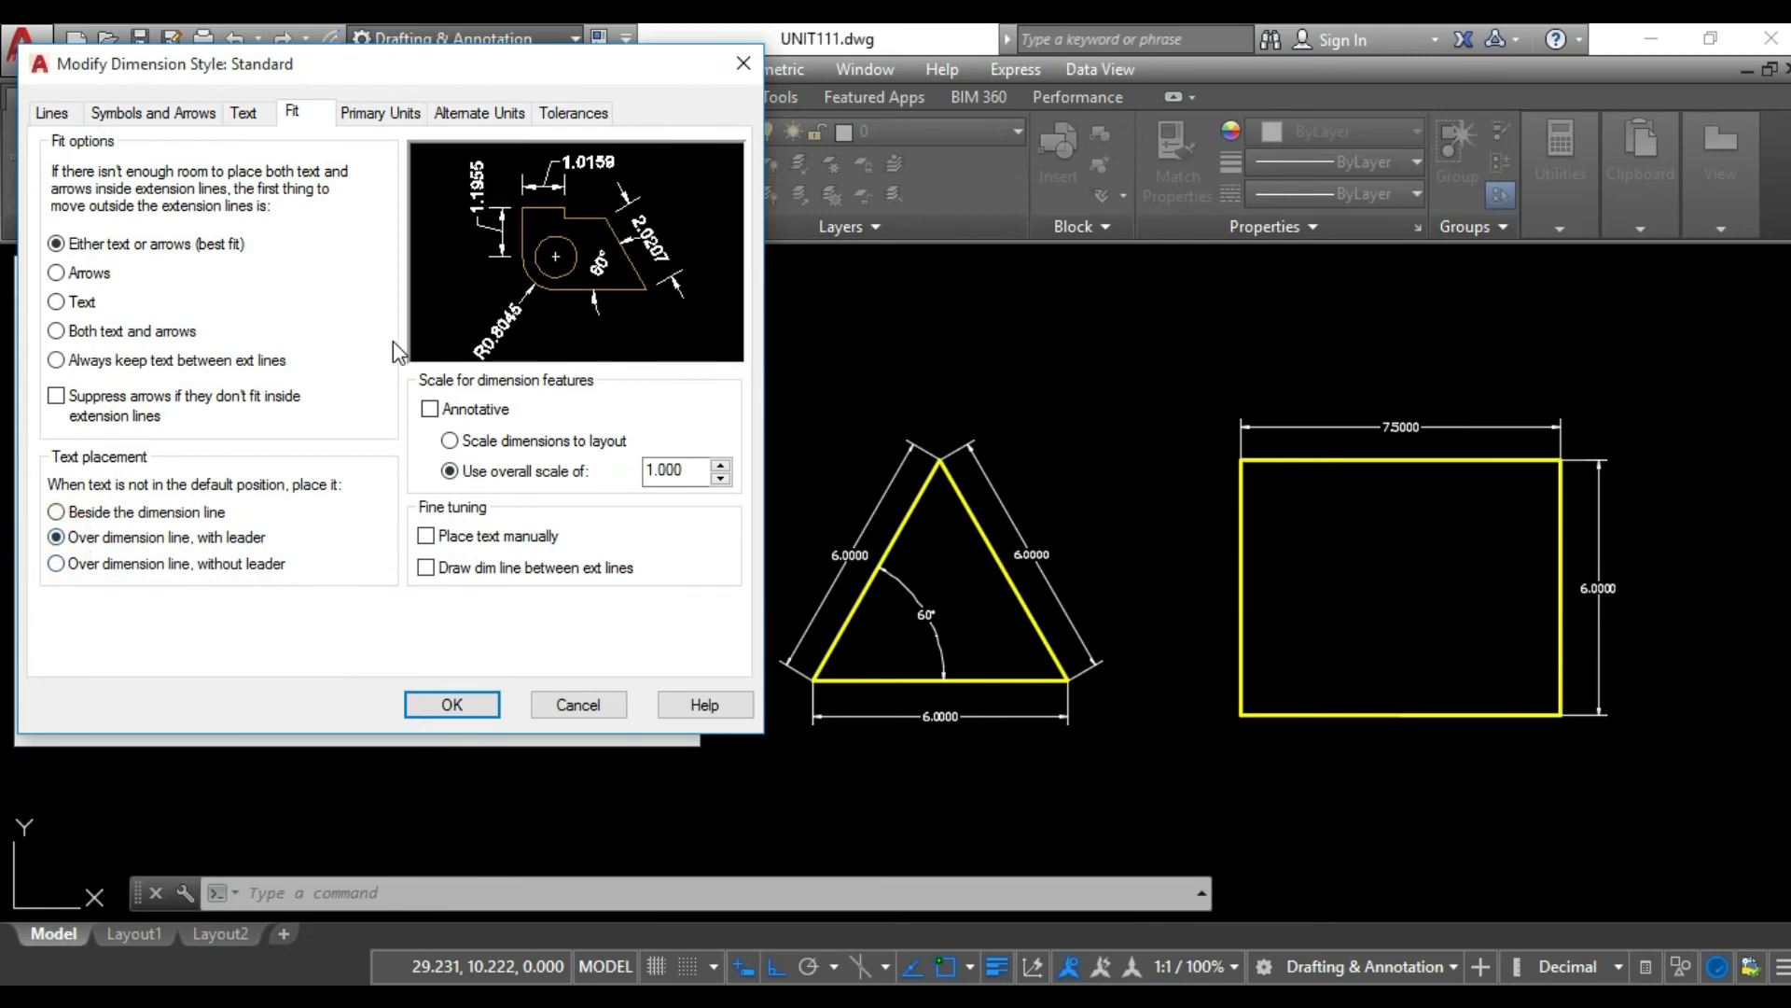
- Set the style's linear dimensions to the decimal unit format with a precision of 0.000 and accept the style changes
left_click(368, 115)
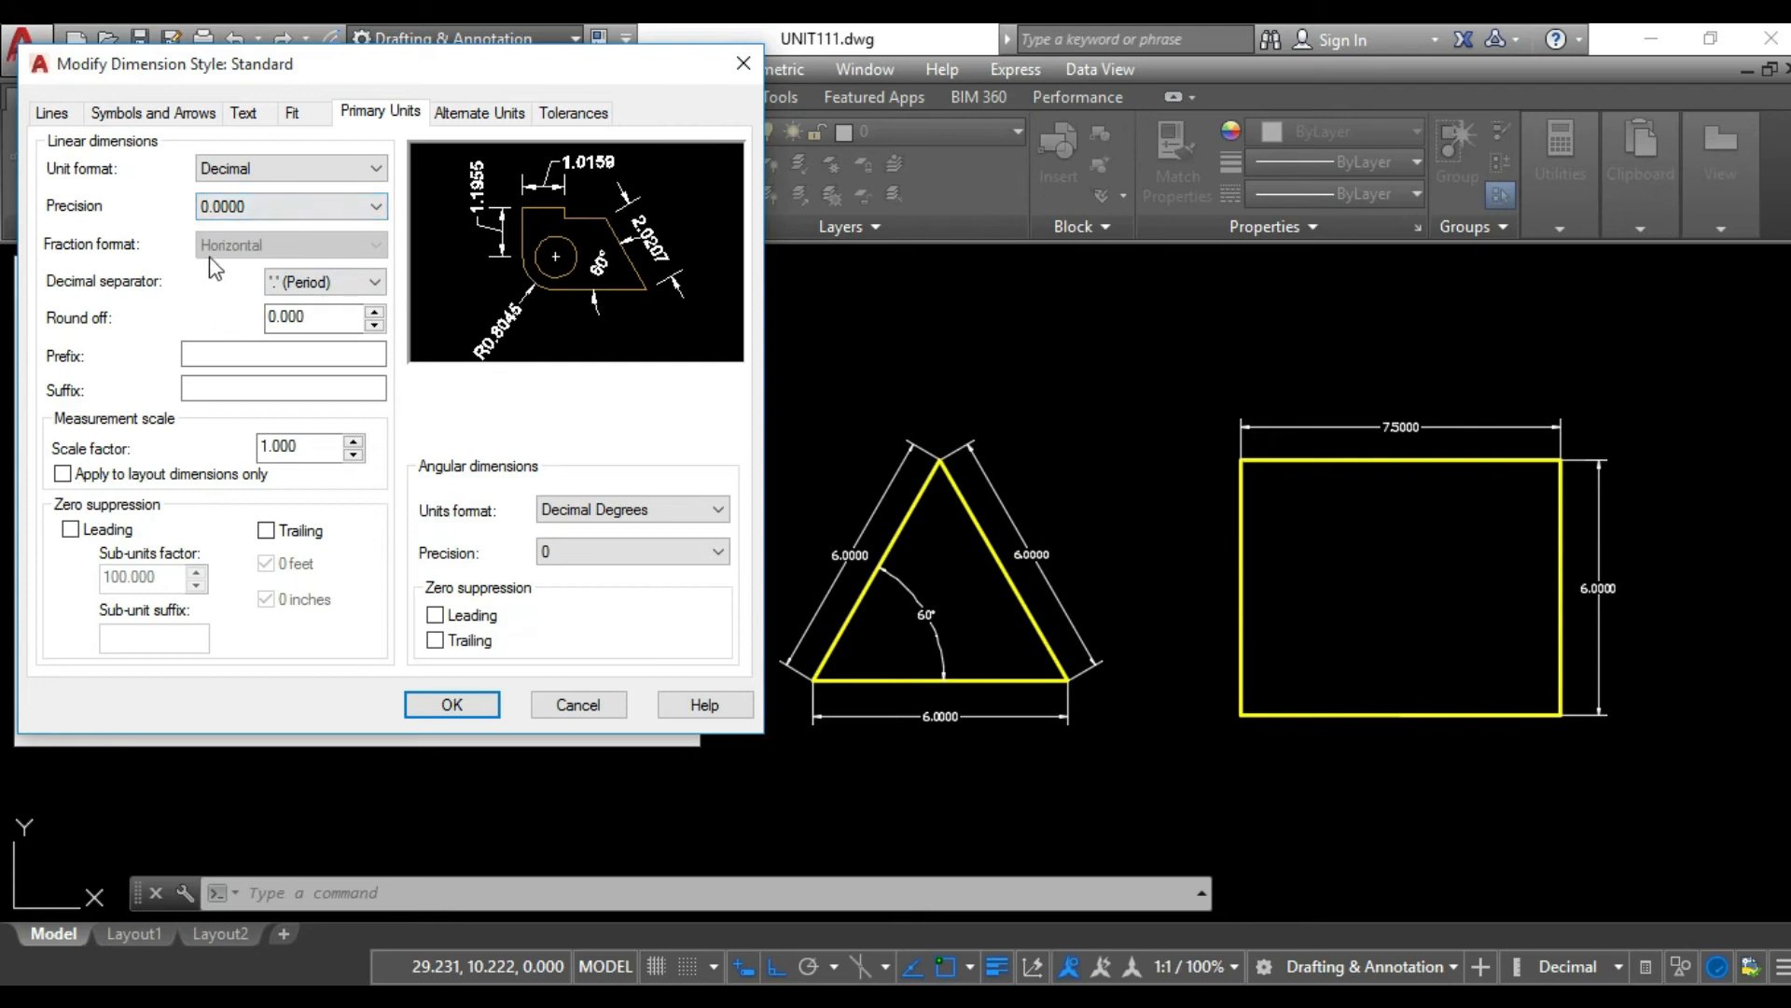
left_click(321, 169)
left_click(294, 209)
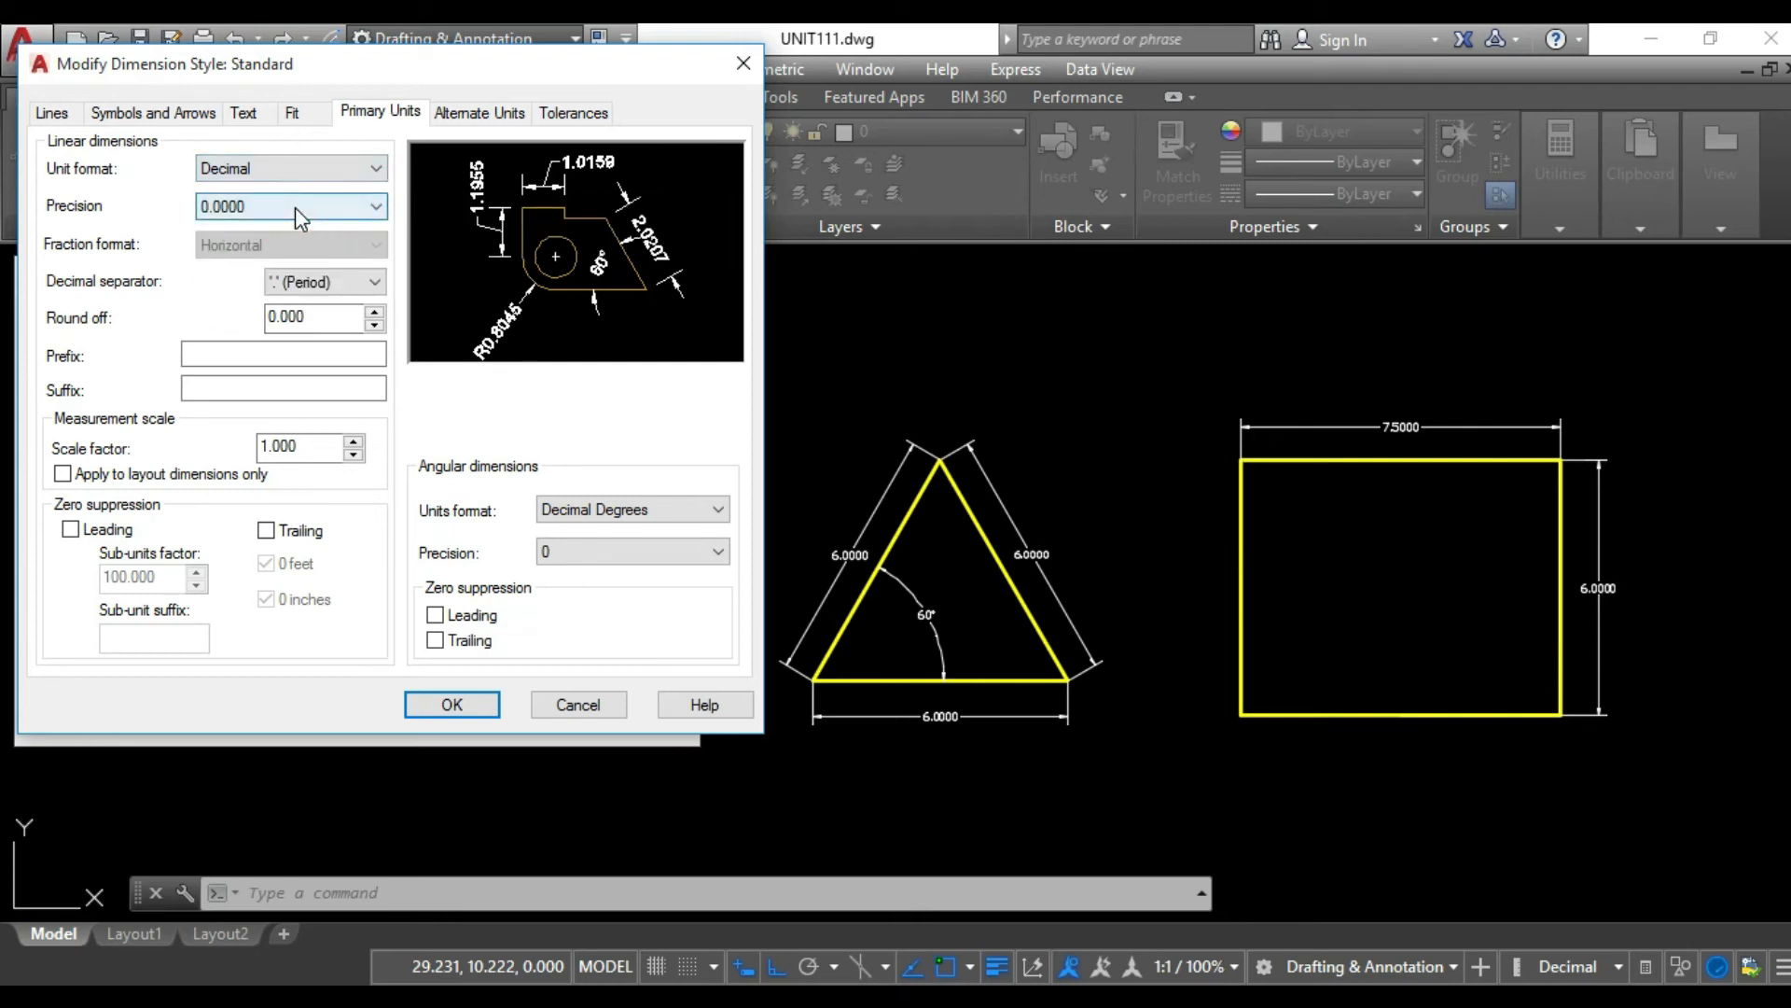
left_click(295, 207)
left_click(272, 282)
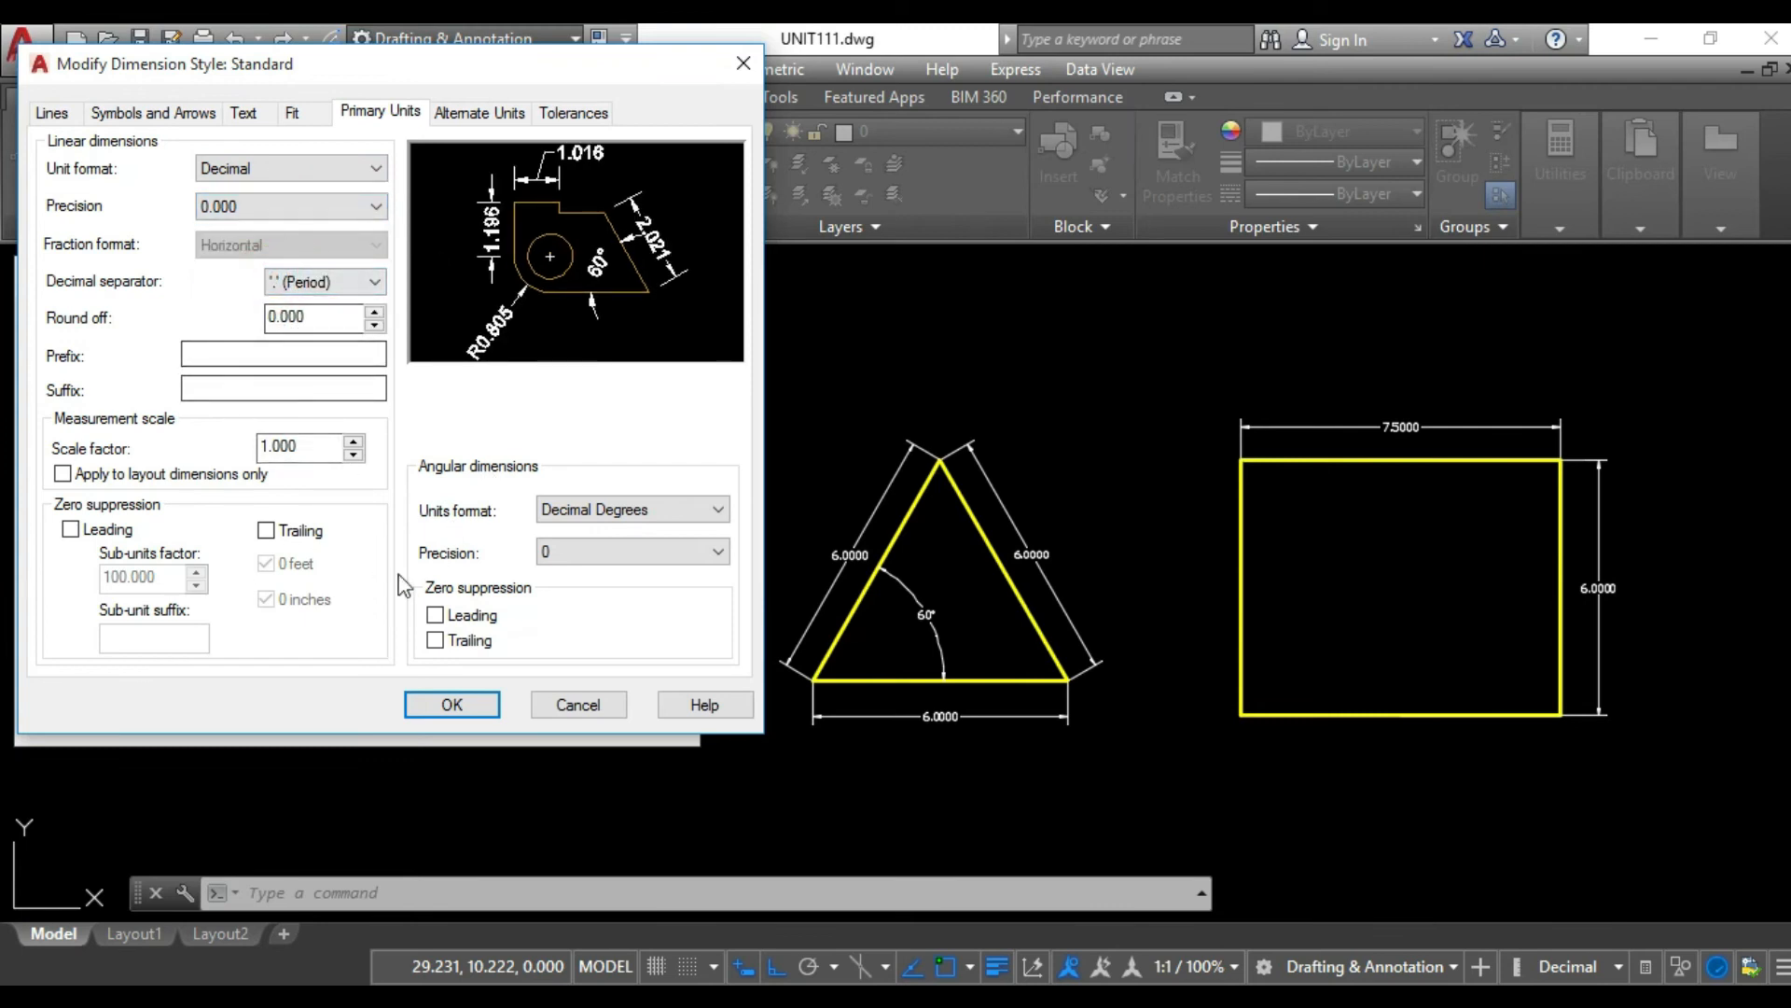
left_click(472, 716)
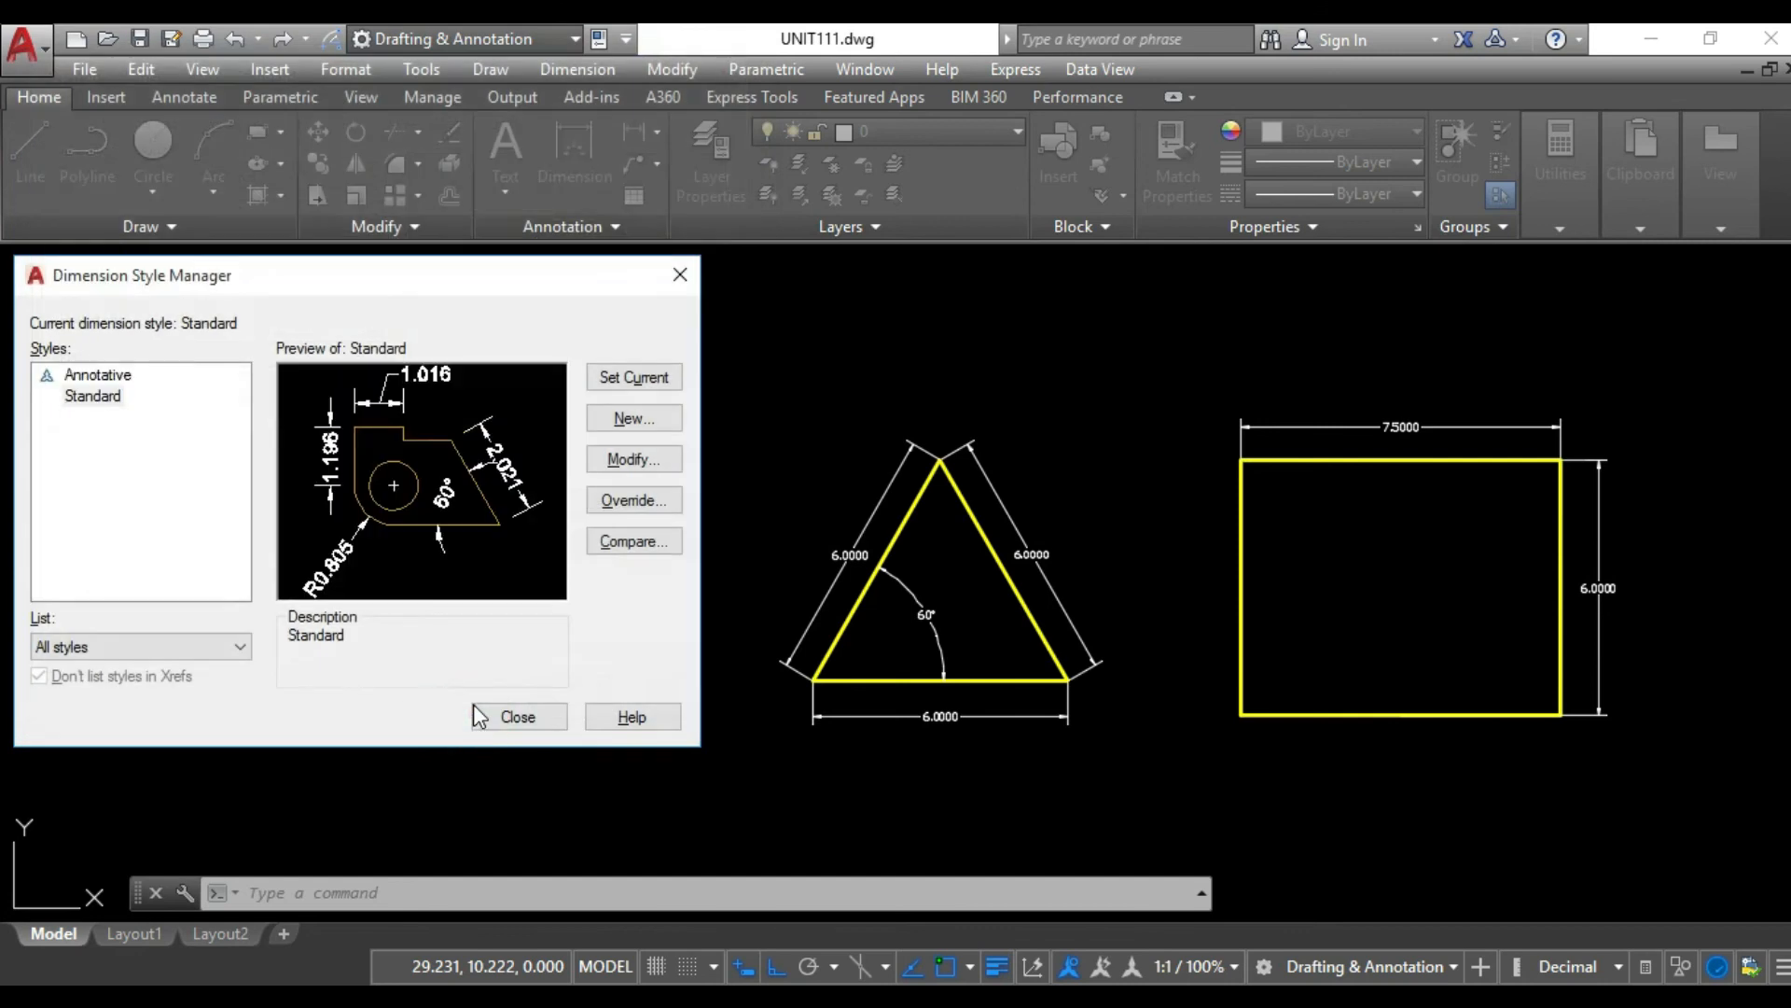
- Make the Standard dimension style current and close the Dimension Style Manager
left_click(647, 382)
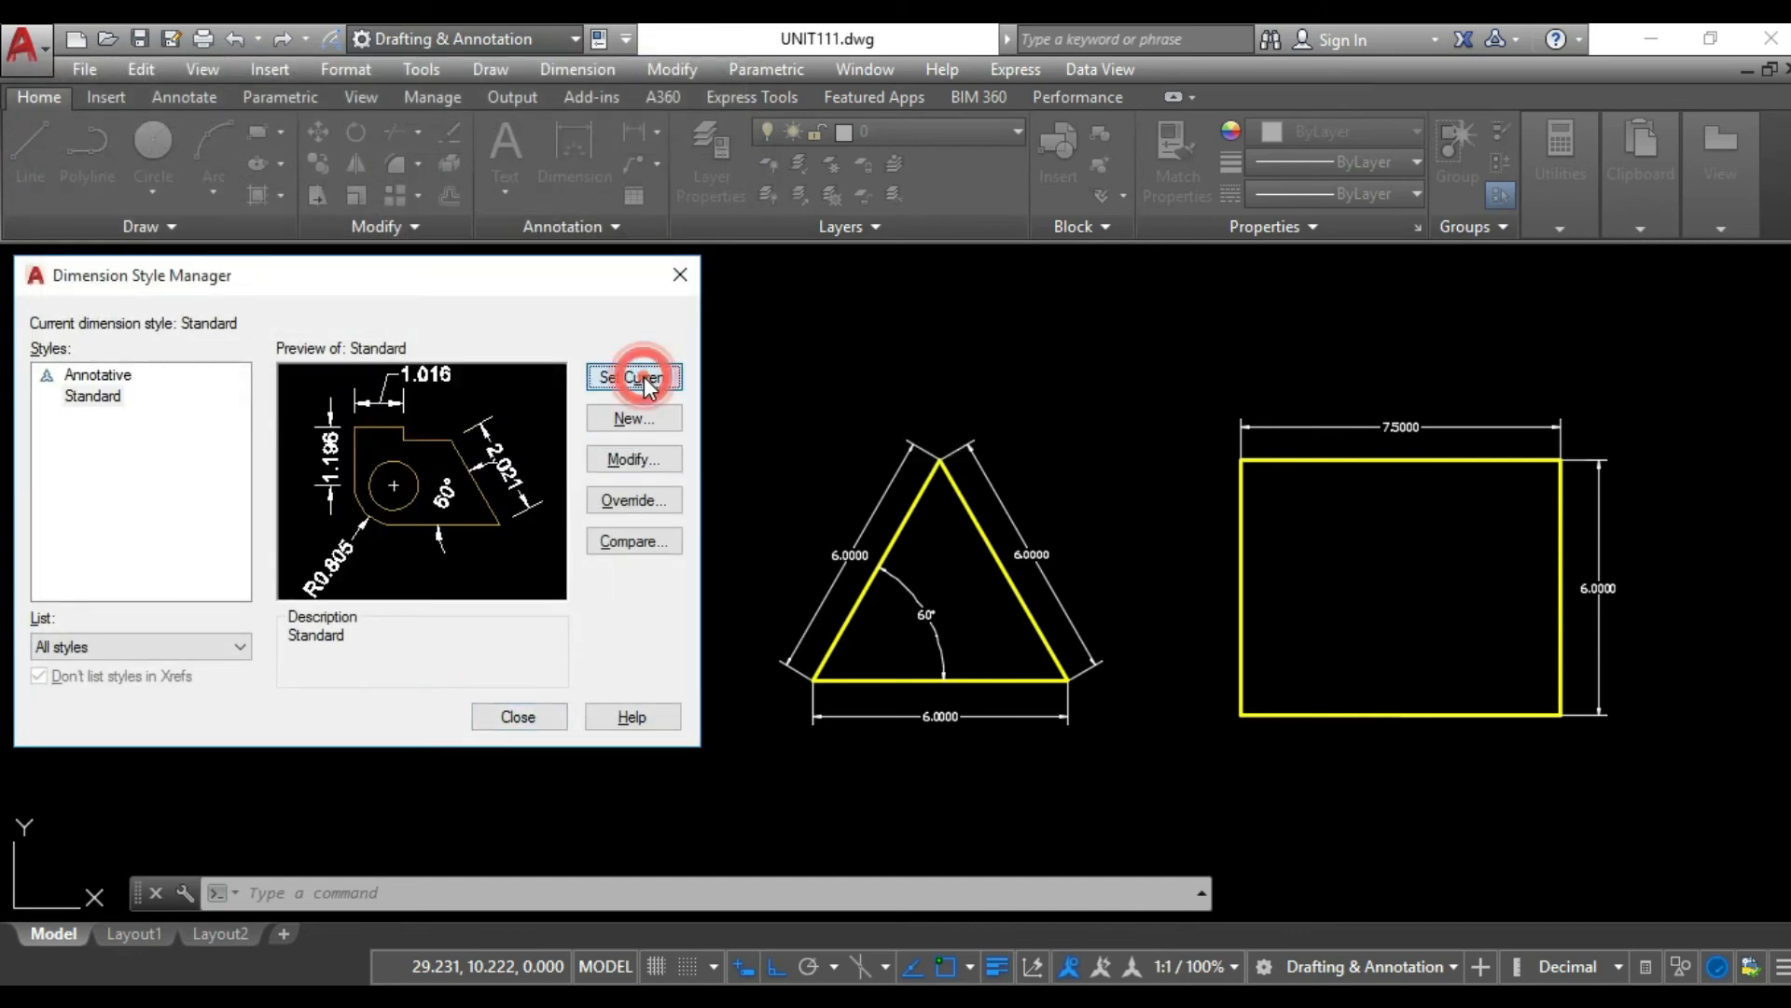
left_click(644, 377)
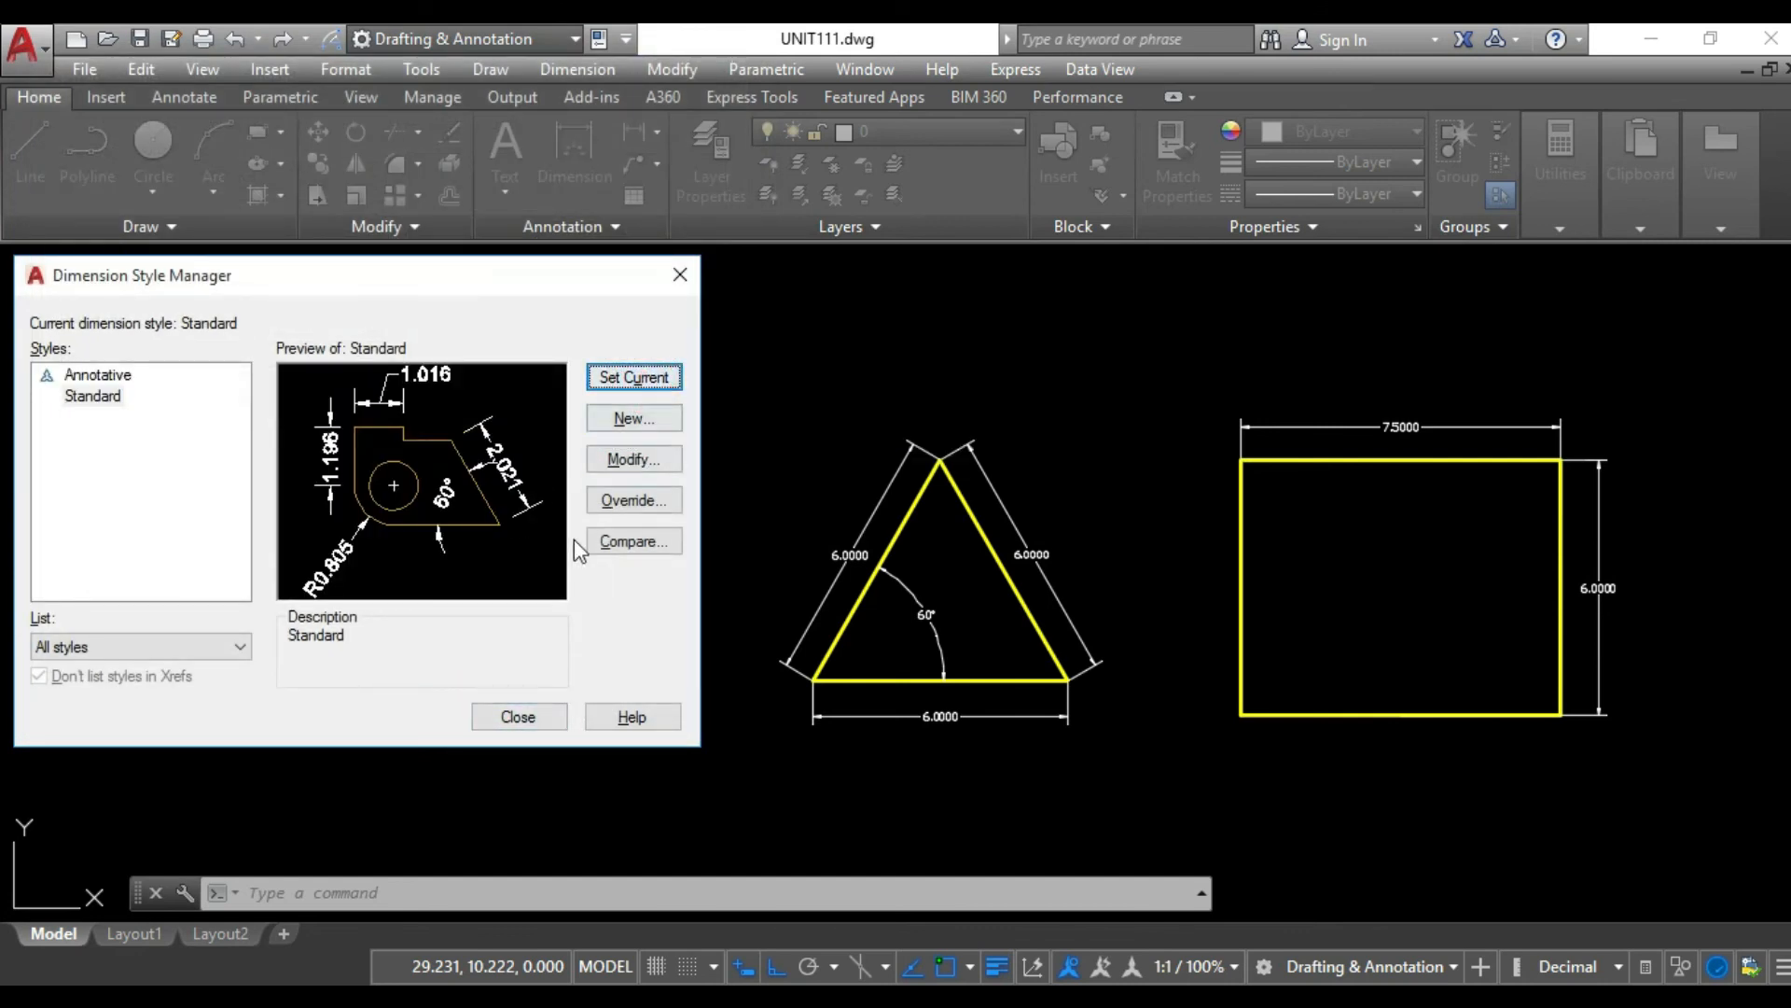
left_click(514, 716)
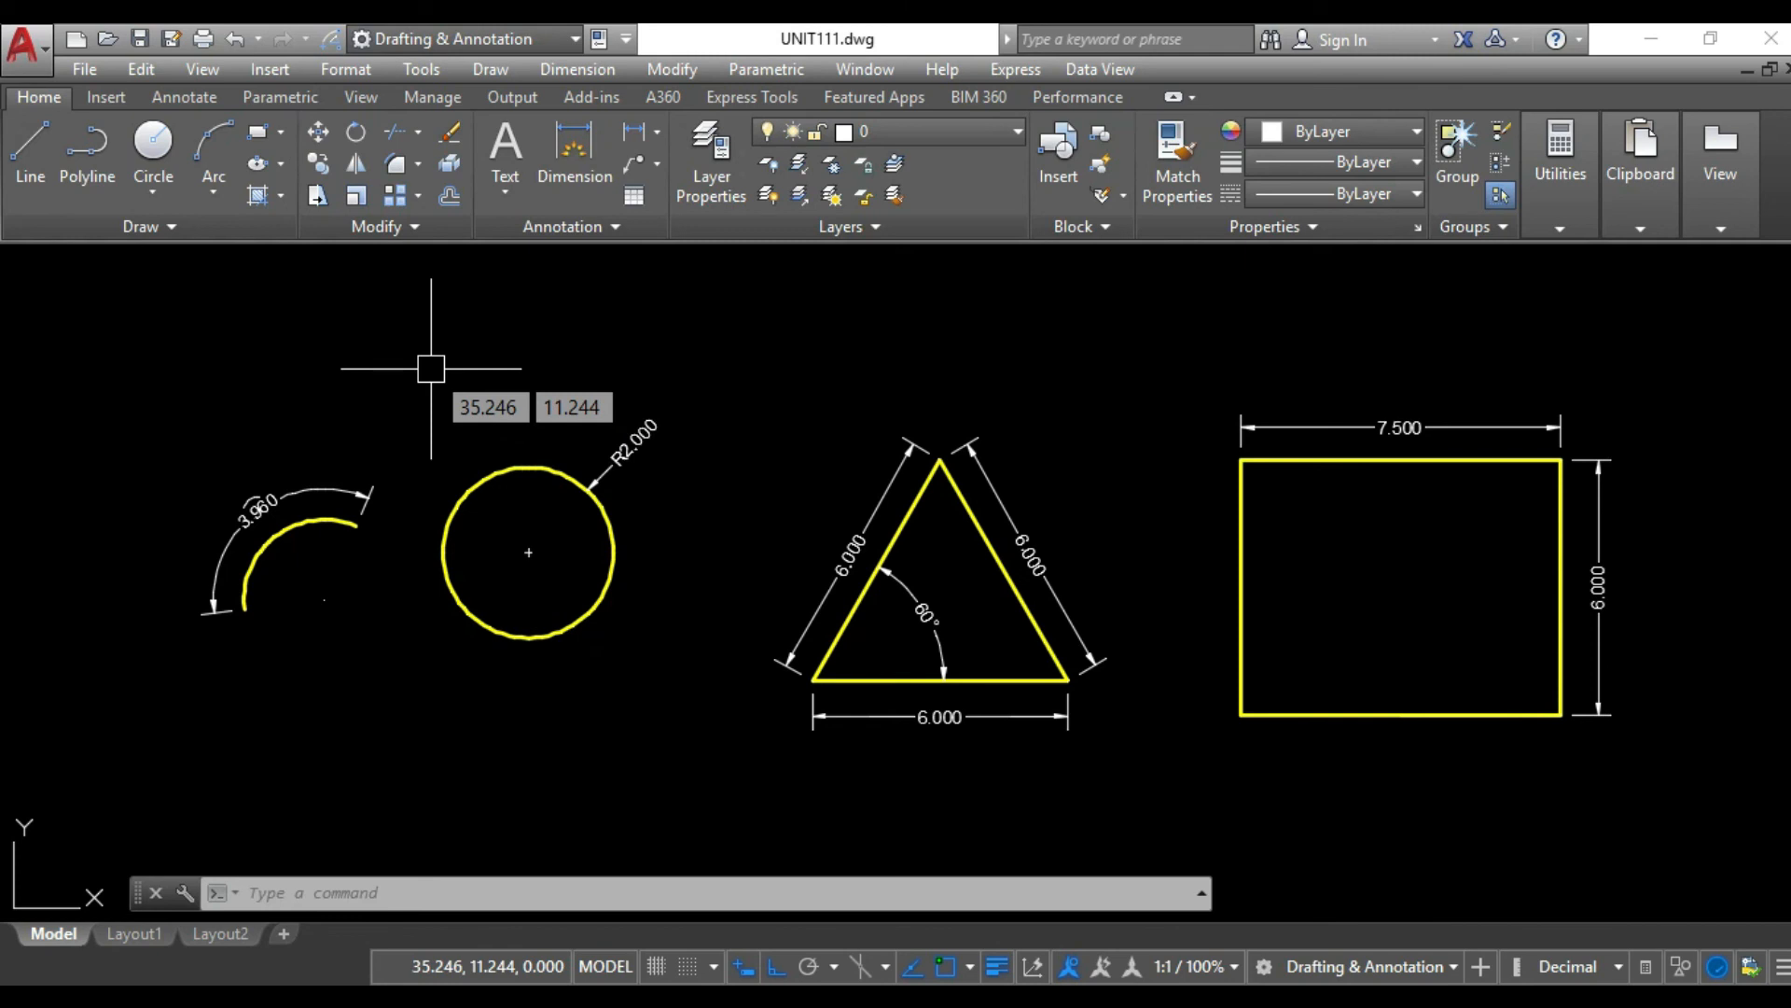
- Modify the Standard dimension style to use an overall scale of 1.5 and apply it as the current style to the drawing
type("d")
key("Return")
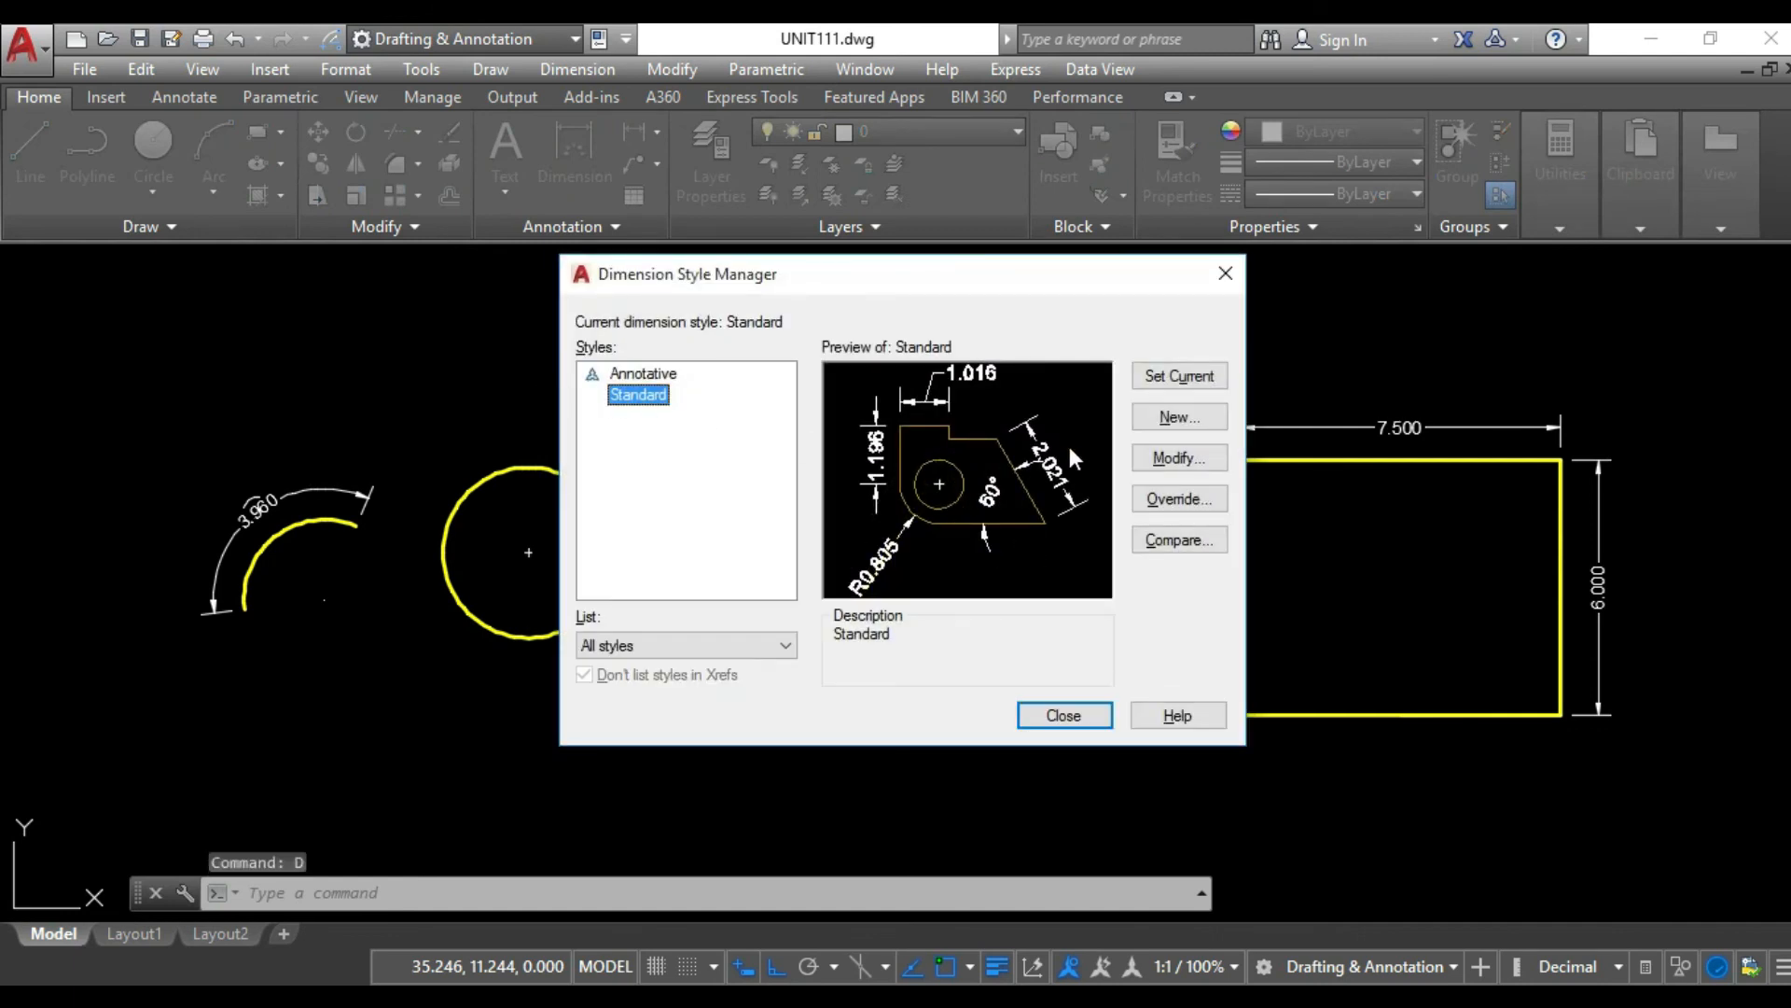
left_click(1149, 461)
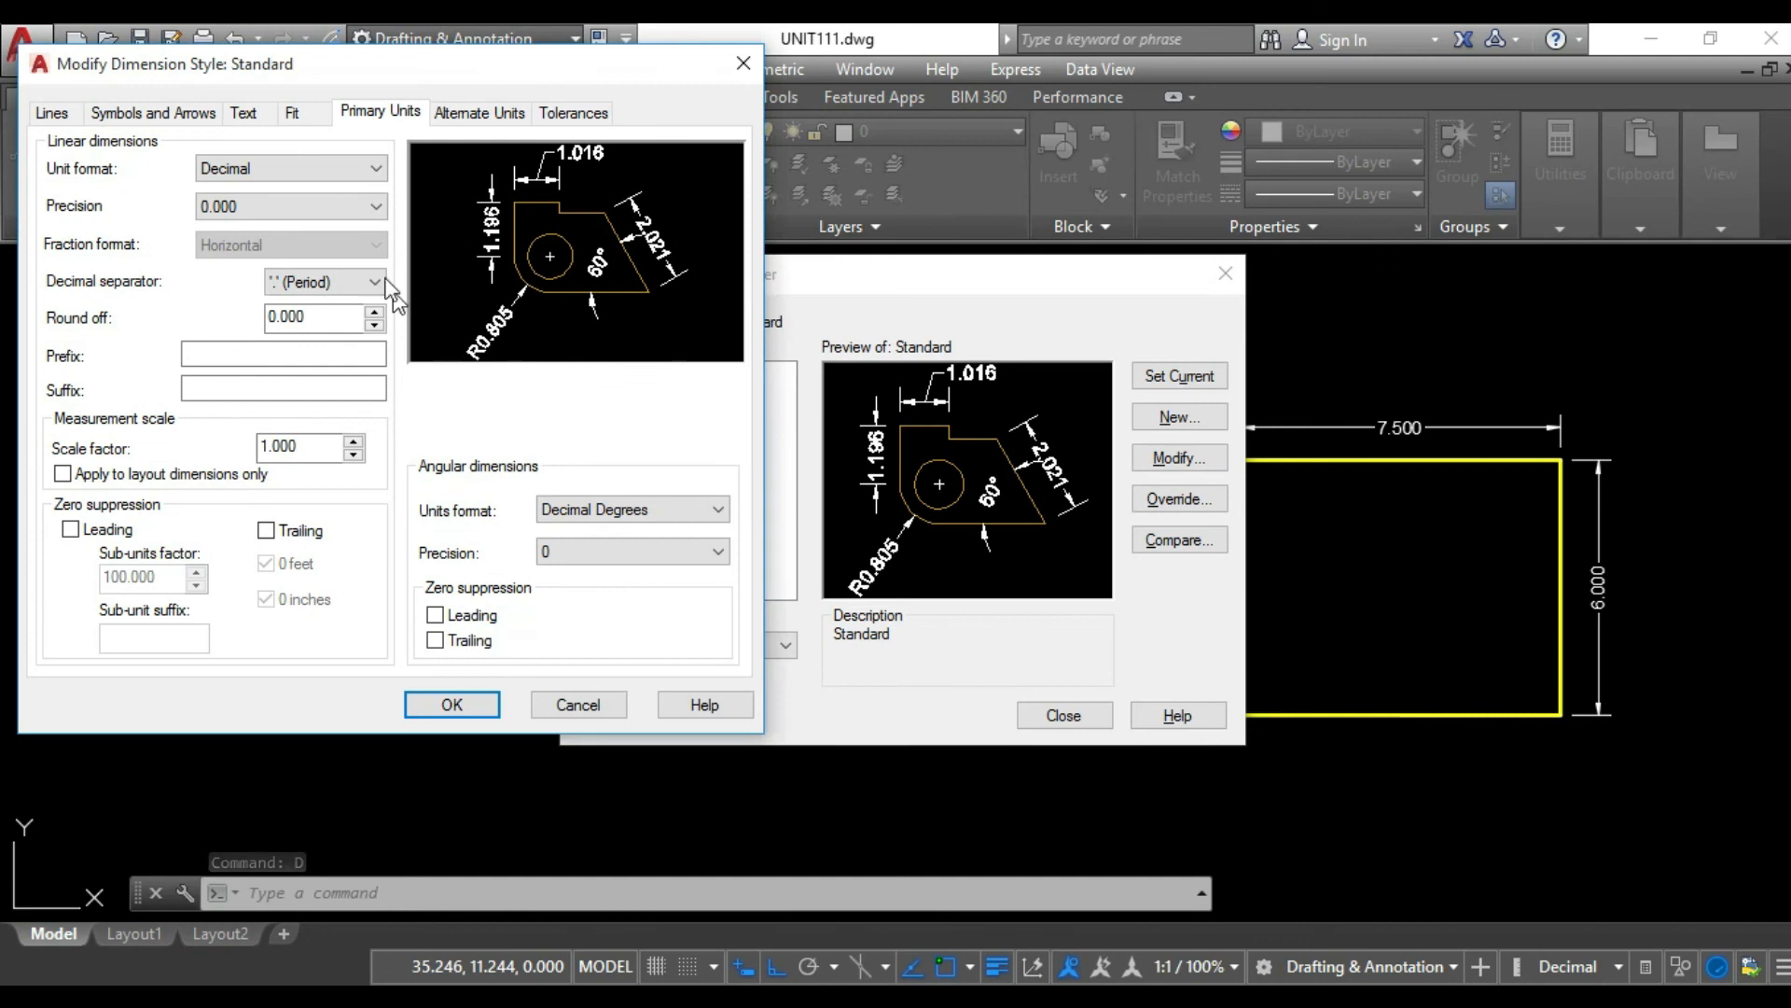
left_click(292, 120)
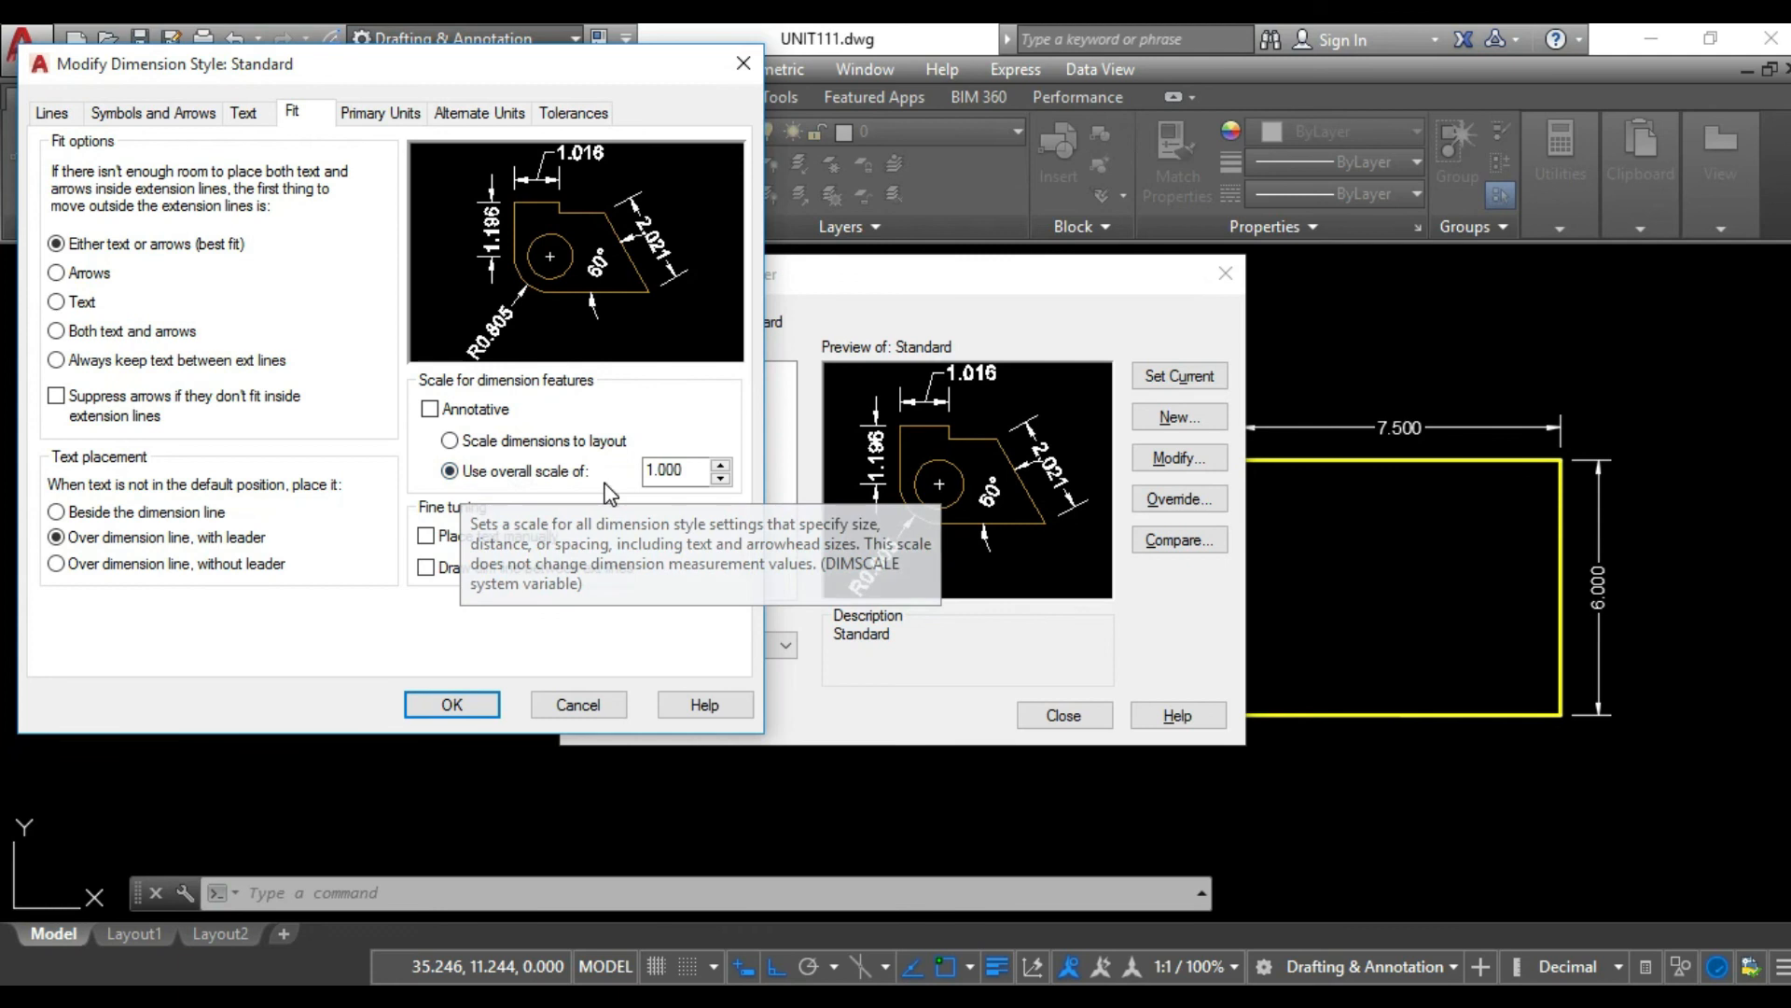
double_click(676, 470)
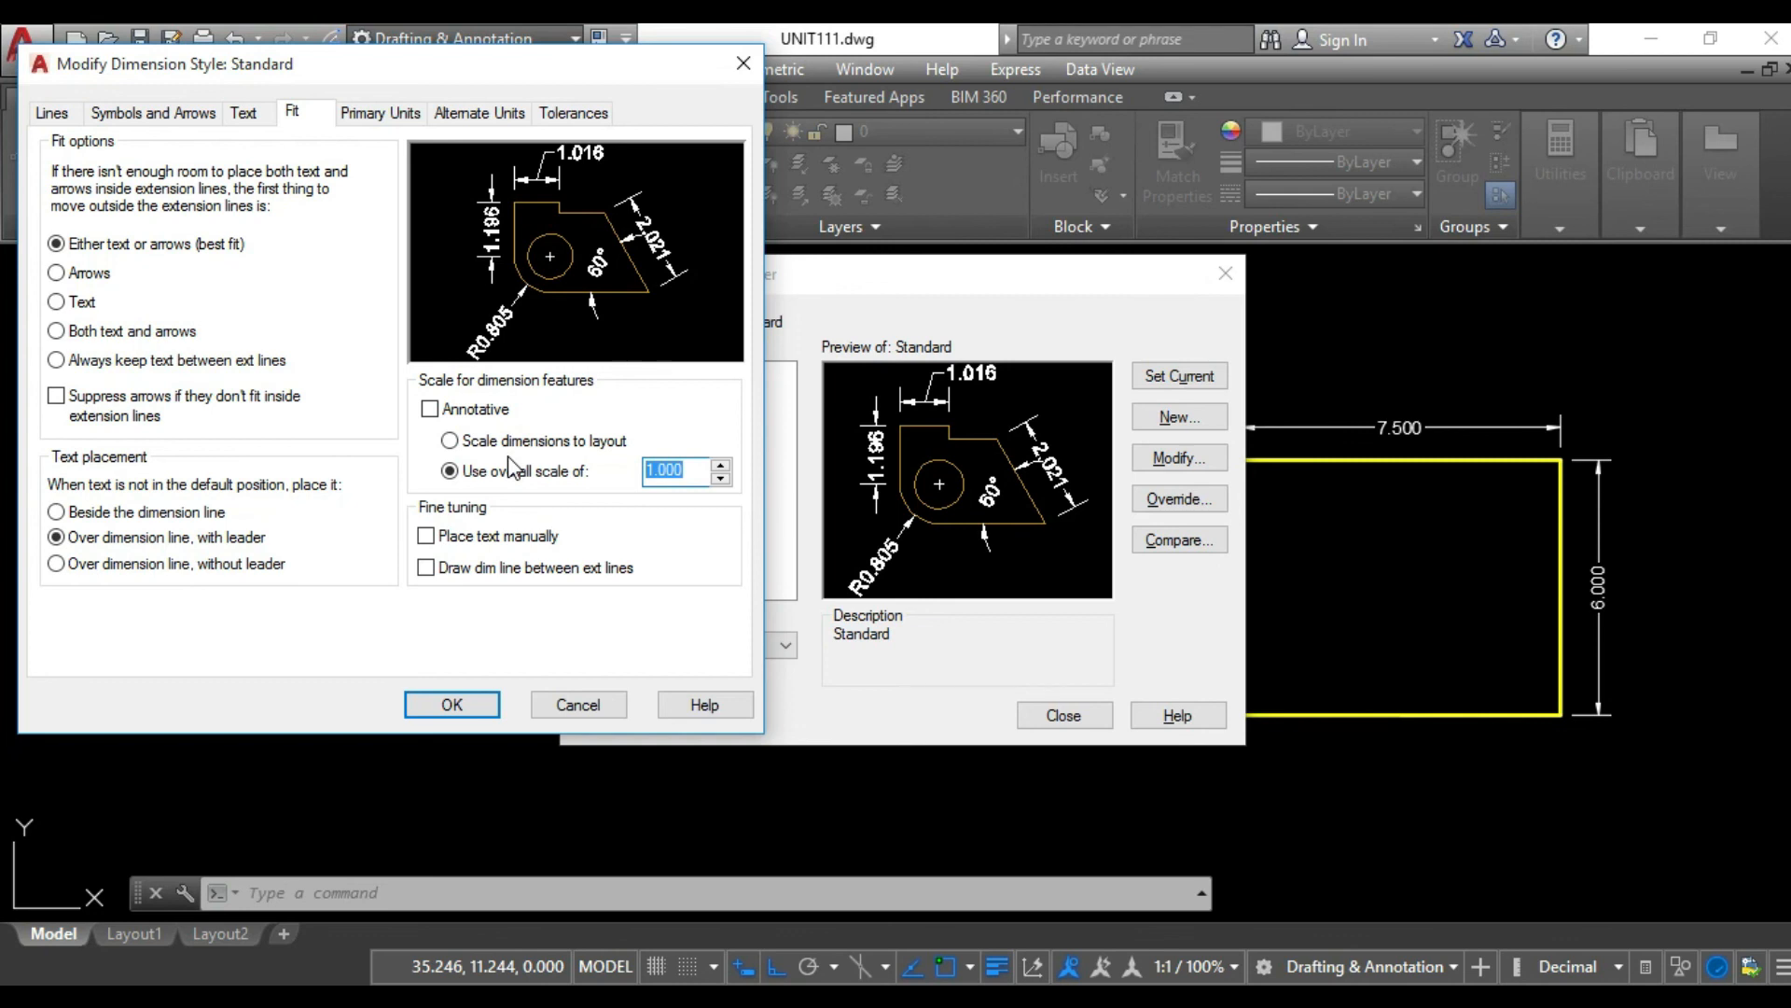
type("1.5")
left_click(452, 706)
left_click(1161, 373)
left_click(1063, 718)
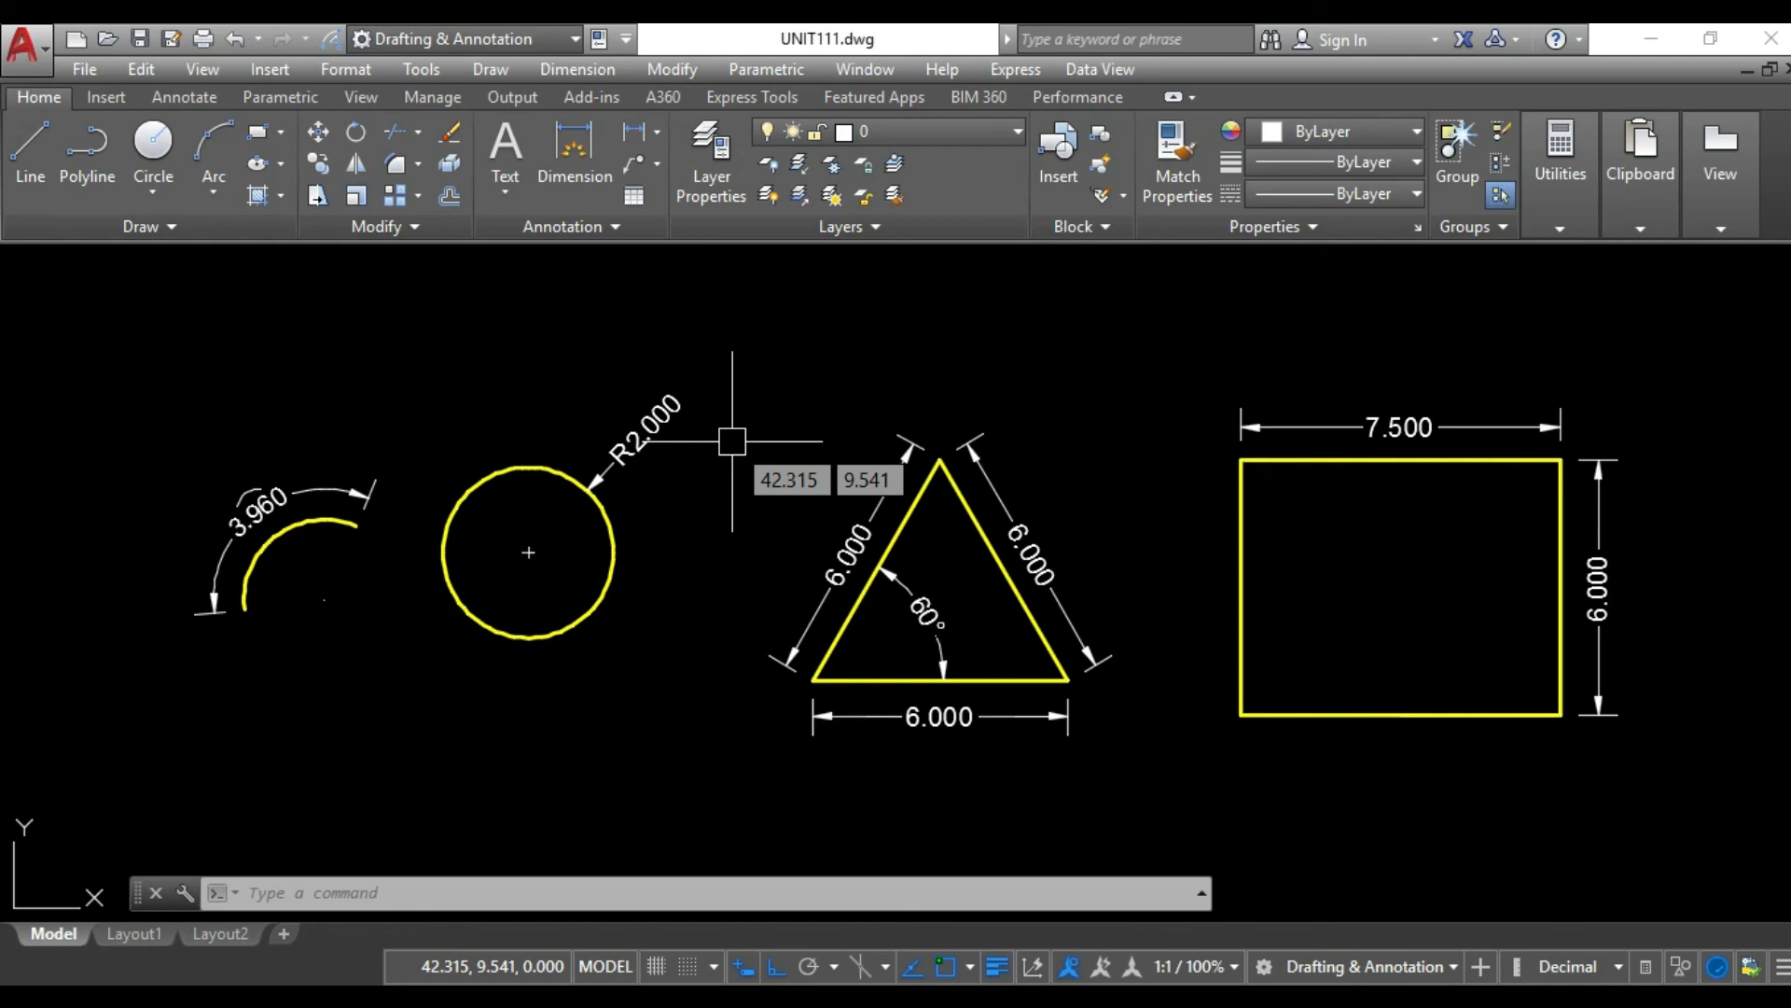
middle_click_drag(1101, 625, 974, 599)
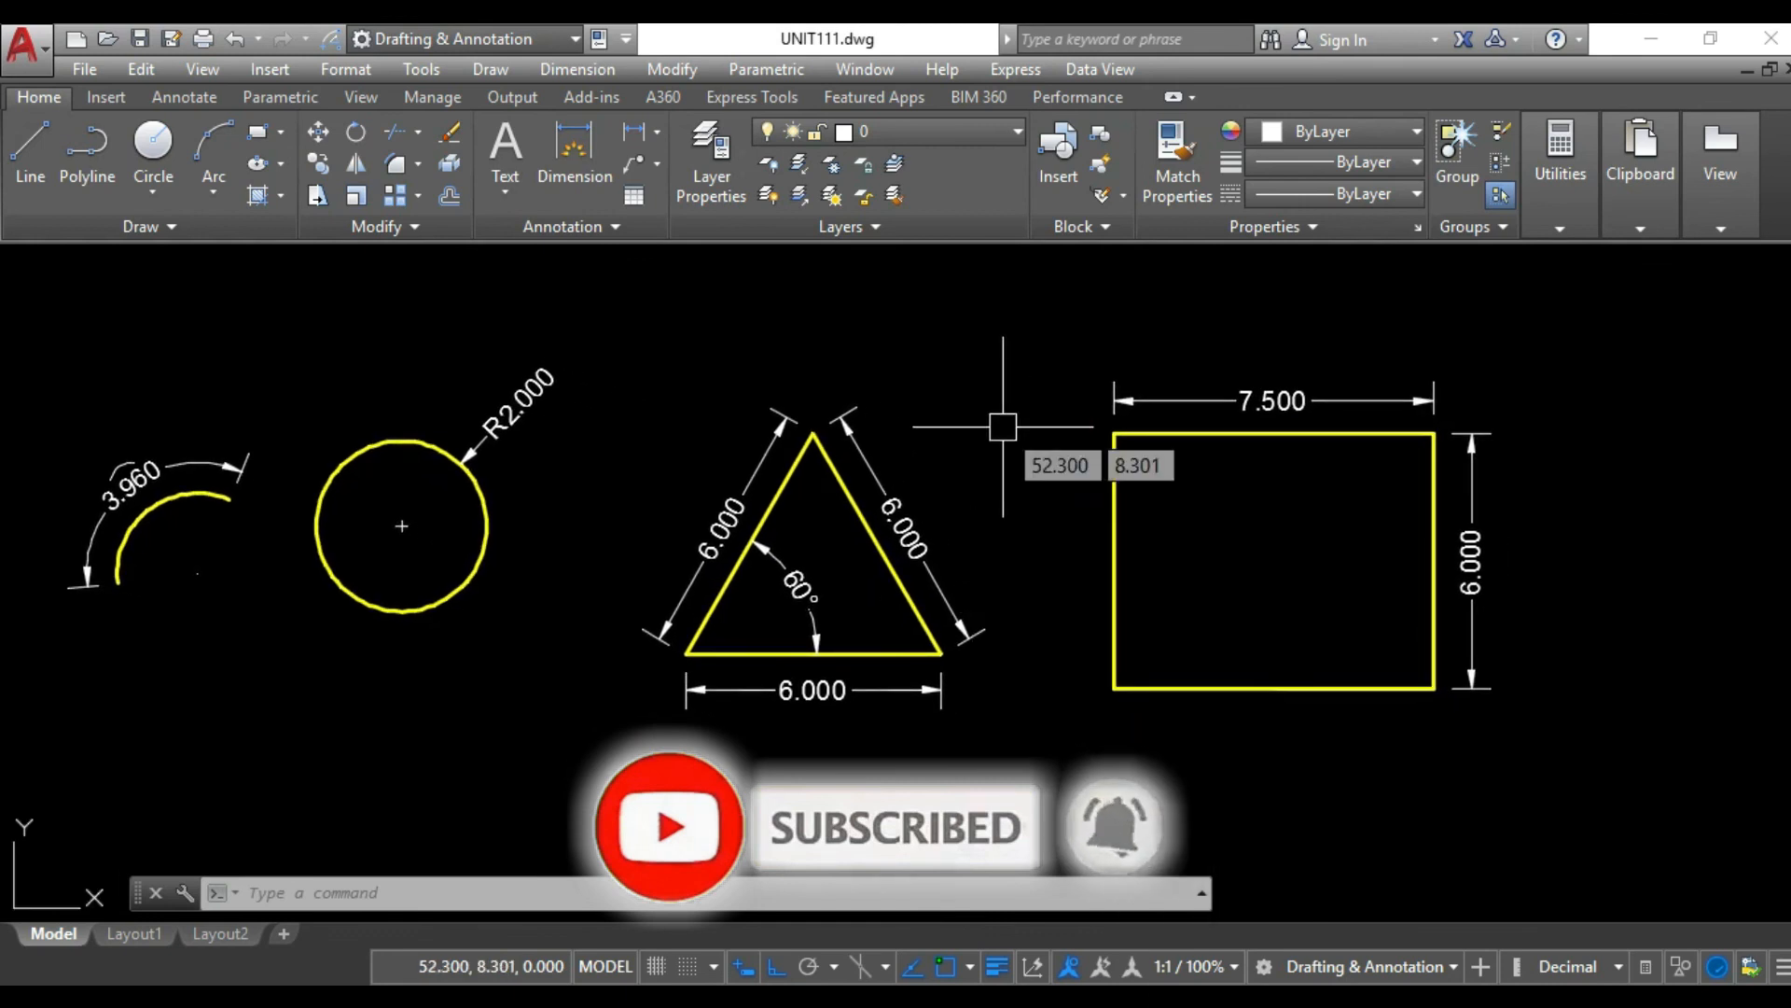